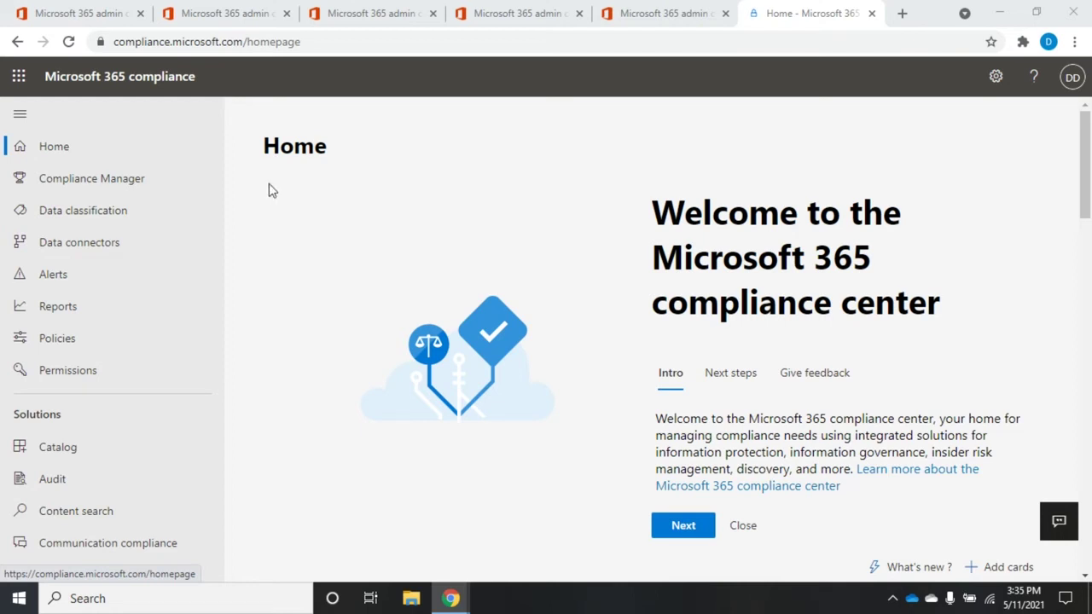
Open the Records management solution page to view its subscription requirements
scroll(231, 280, "down", 2)
left_click_drag(235, 318, 239, 448)
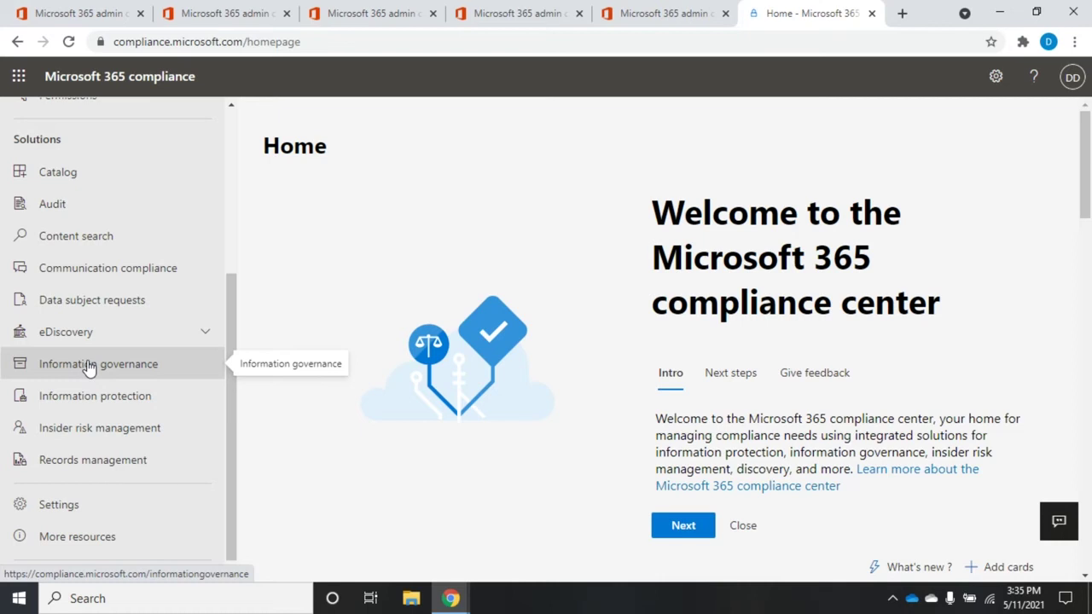
left_click(139, 468)
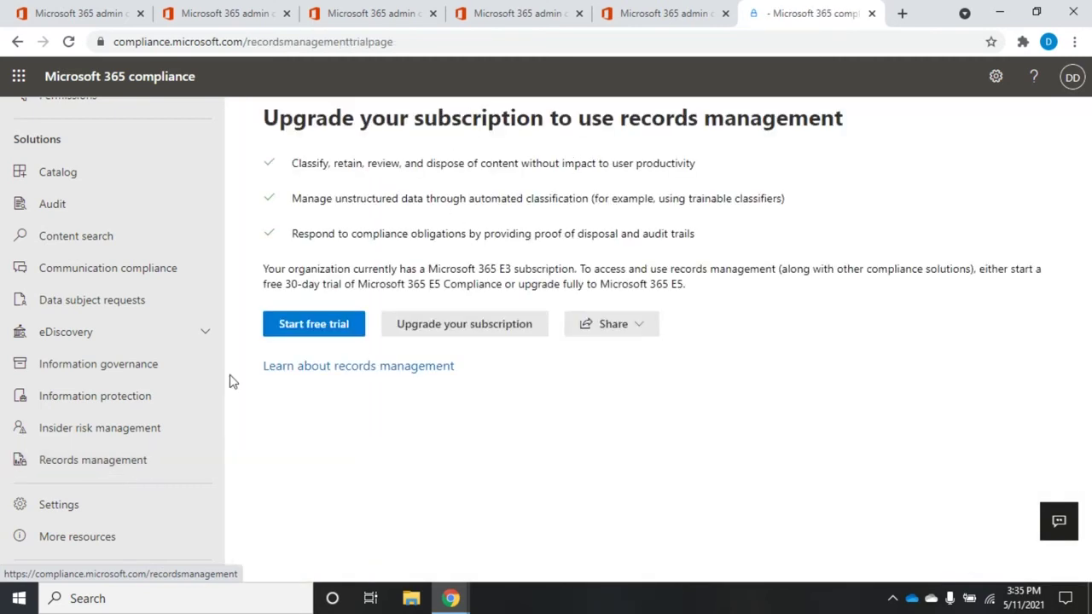
Review the Information governance overview and requirements in the solution catalog, and return to the catalog
left_click(63, 182)
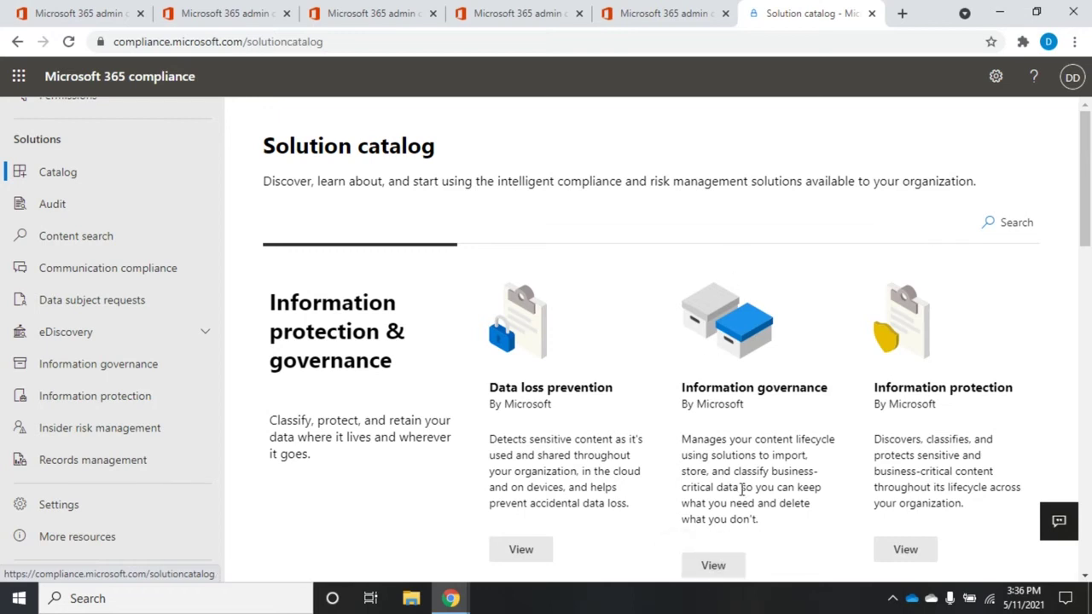
left_click(714, 564)
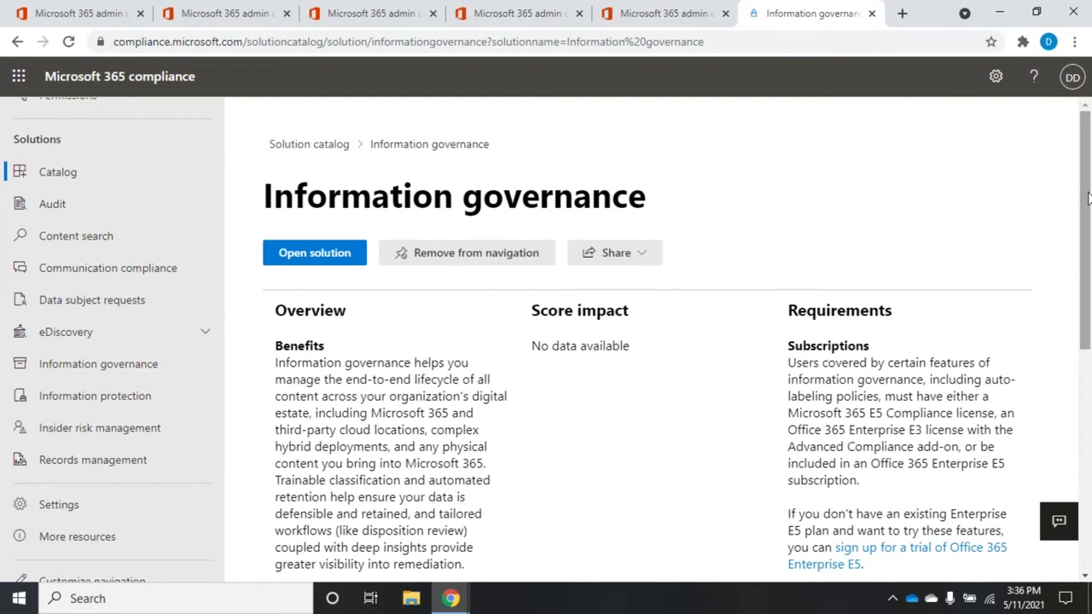
left_click_drag(1088, 201, 1089, 261)
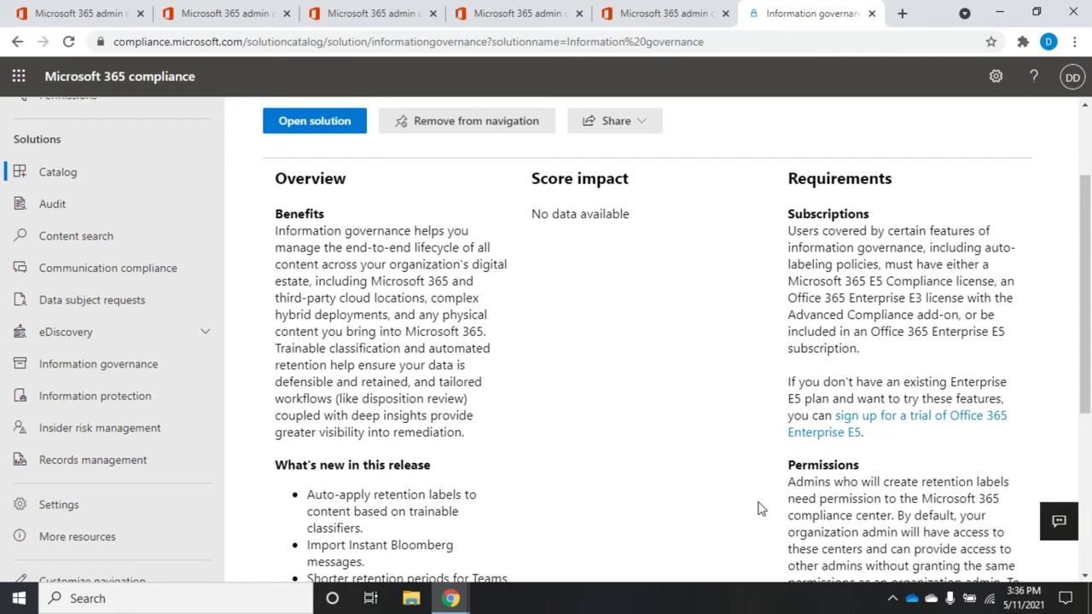
left_click(48, 178)
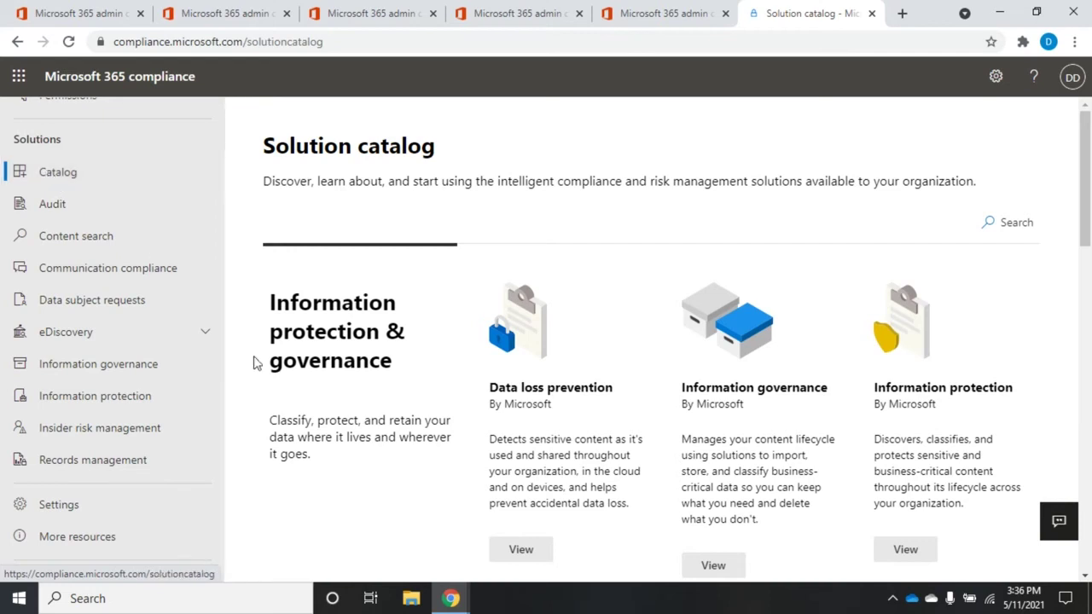
Start a new retention policy in Information governance, name it temp, and continue to the policy locations
left_click(98, 365)
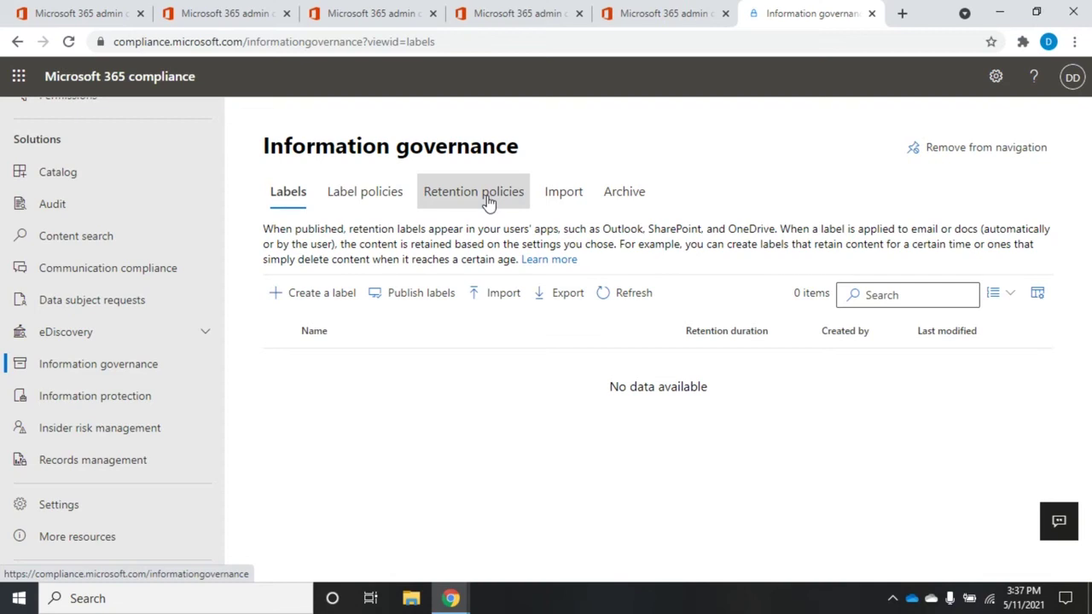
left_click(485, 201)
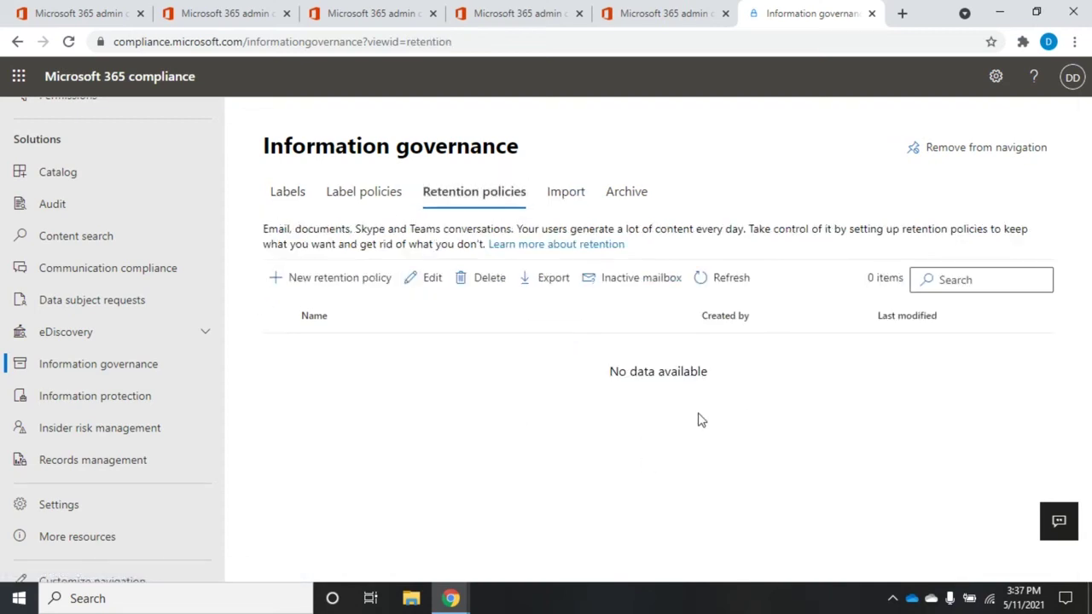
left_click(320, 285)
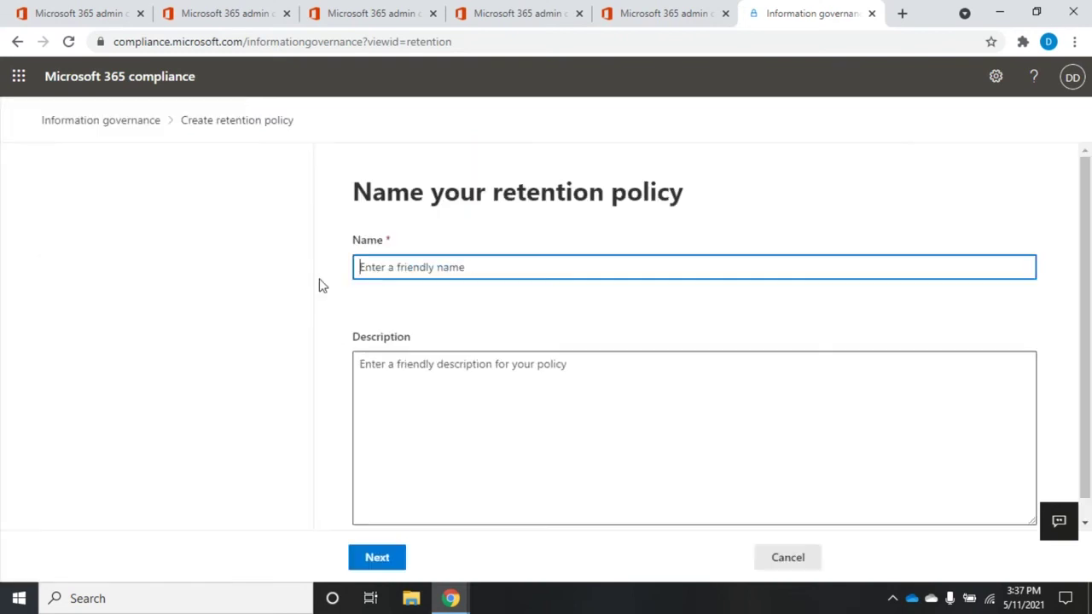
type("temp")
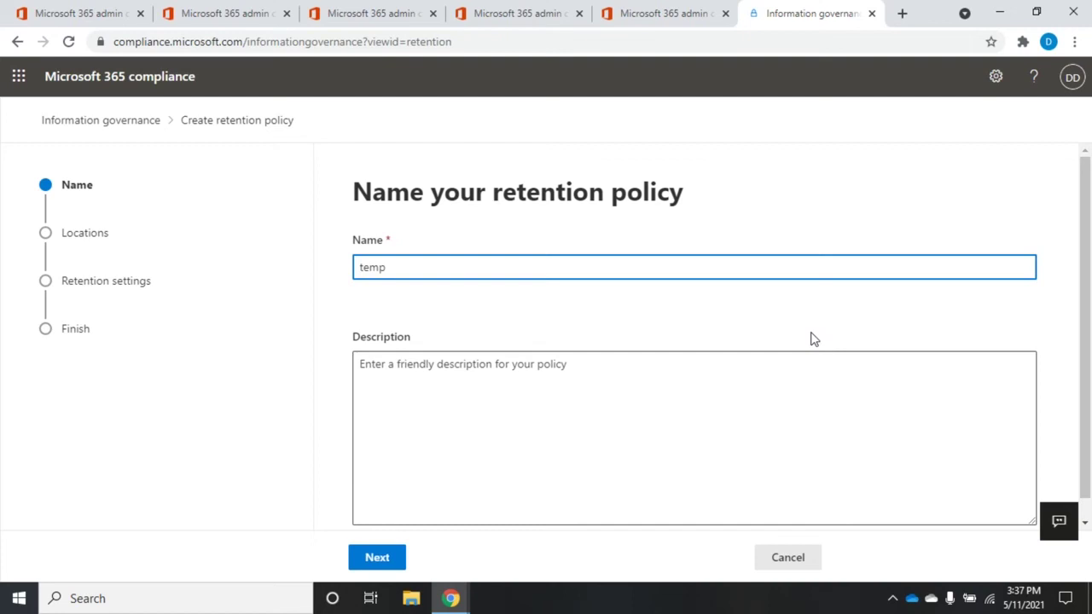
scroll(853, 410, "down", 1)
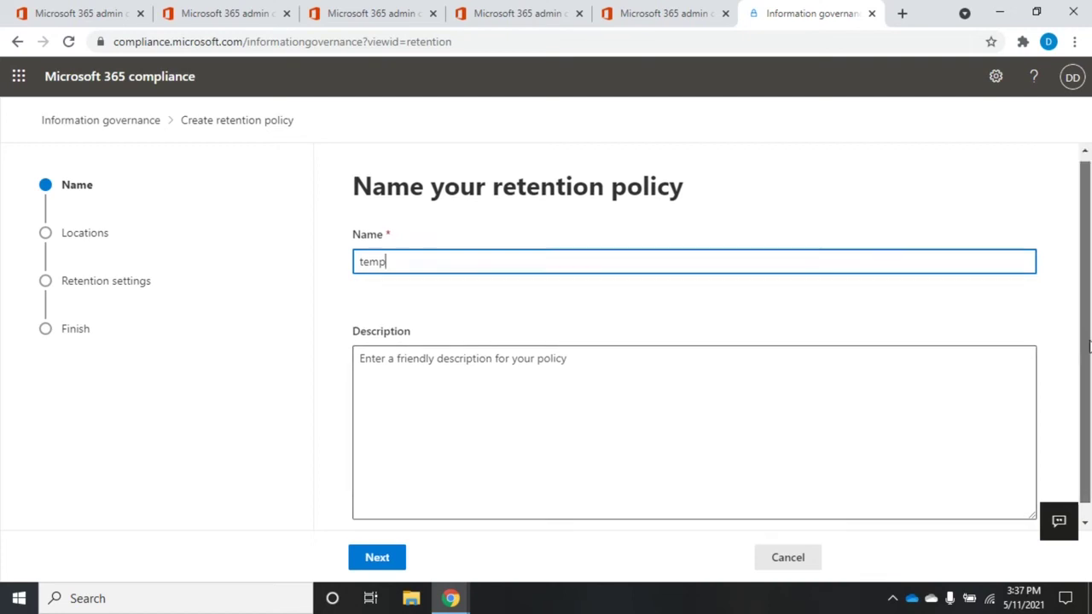
left_click(375, 569)
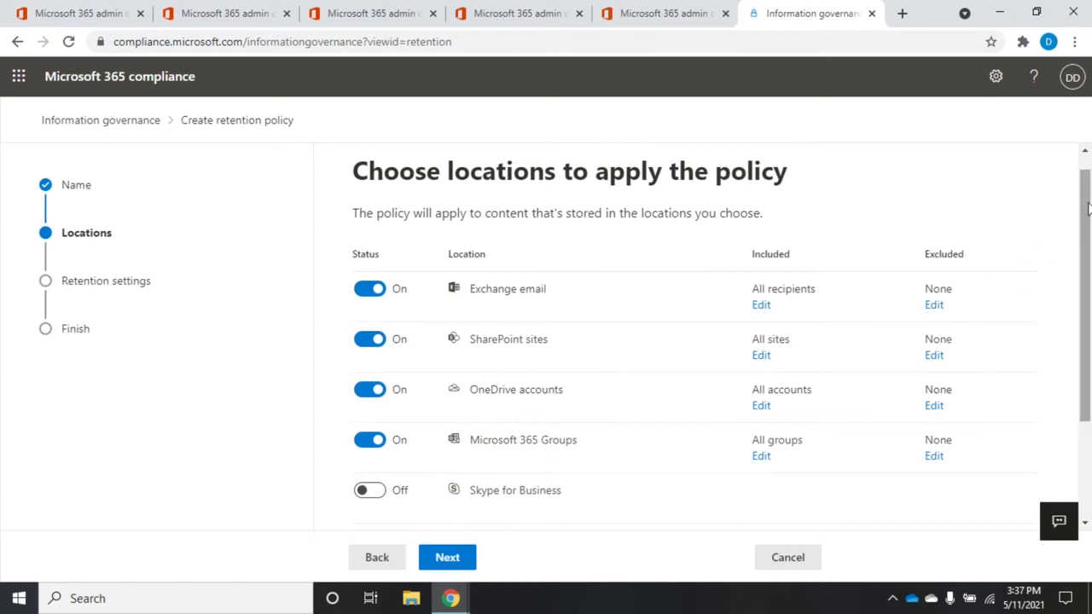
Review the available policy locations and turn off SharePoint sites and OneDrive accounts
left_click_drag(1087, 214, 1088, 313)
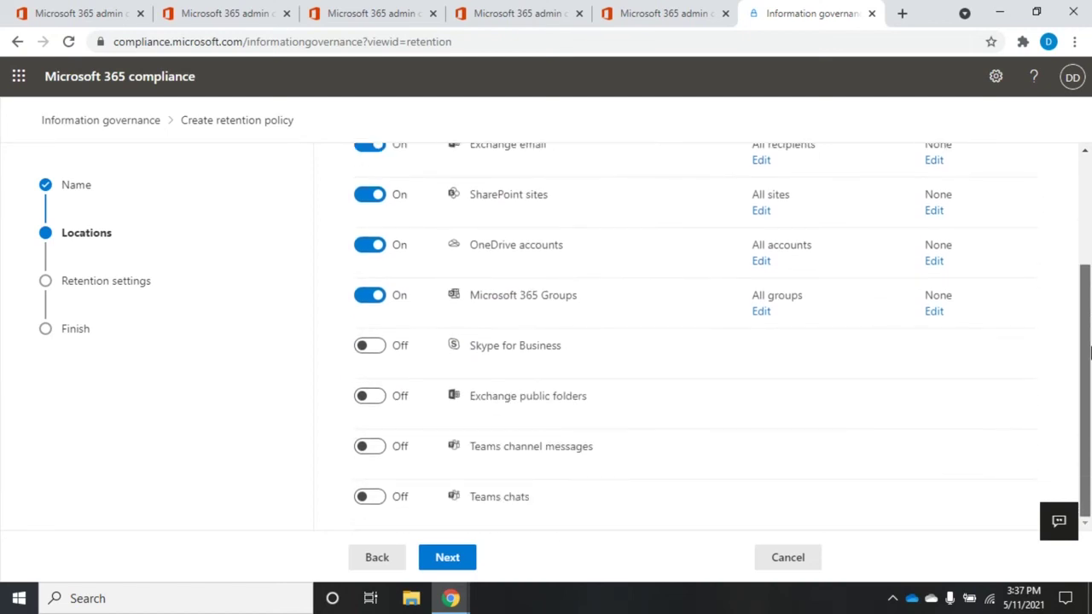
left_click_drag(1087, 354, 1085, 307)
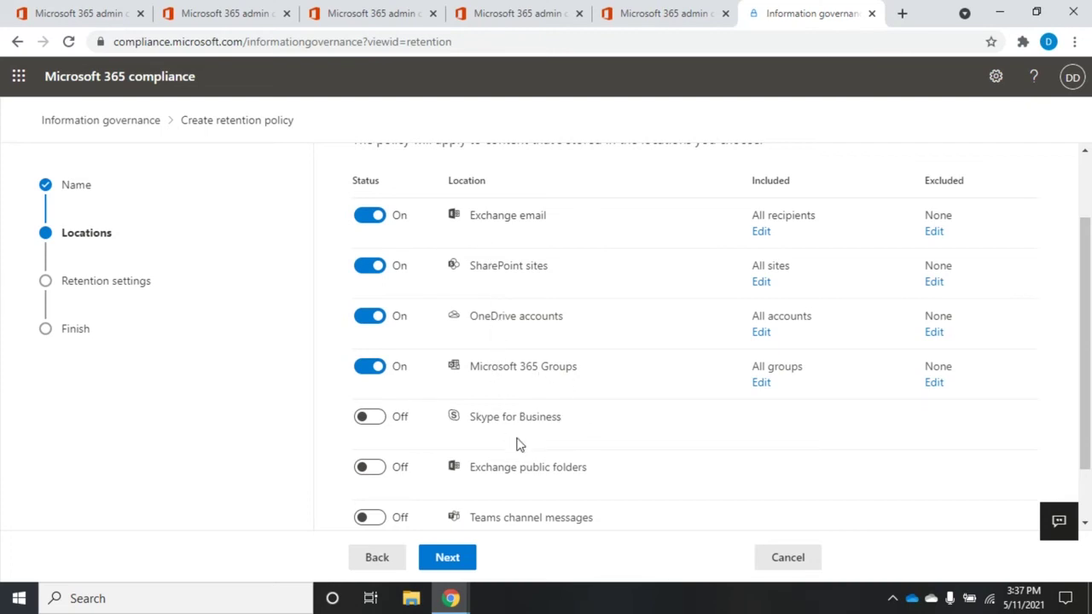
left_click_drag(1087, 345, 1088, 411)
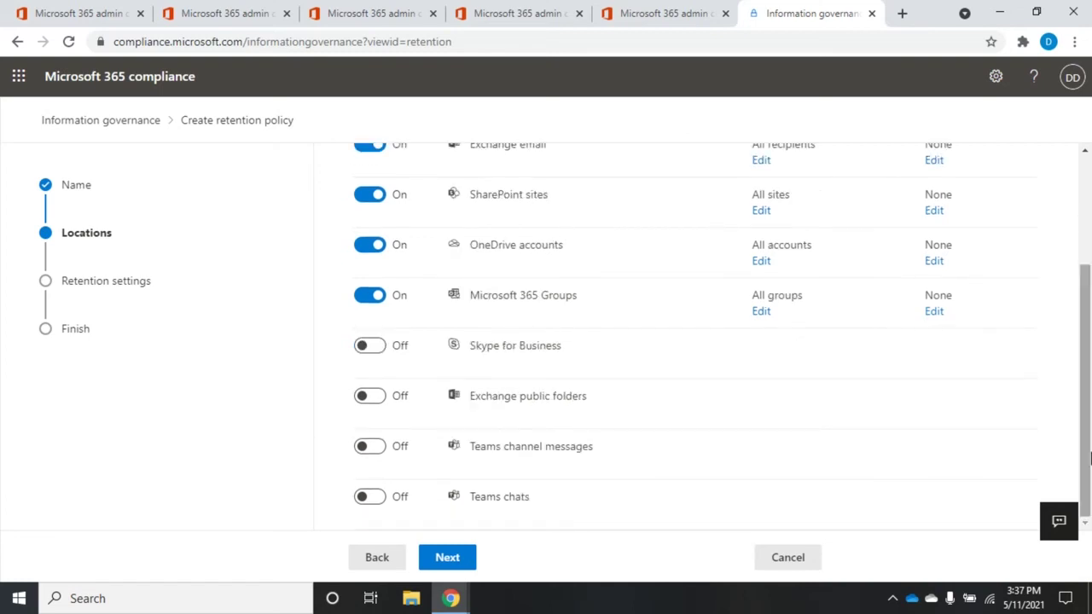
left_click_drag(1088, 458, 1086, 349)
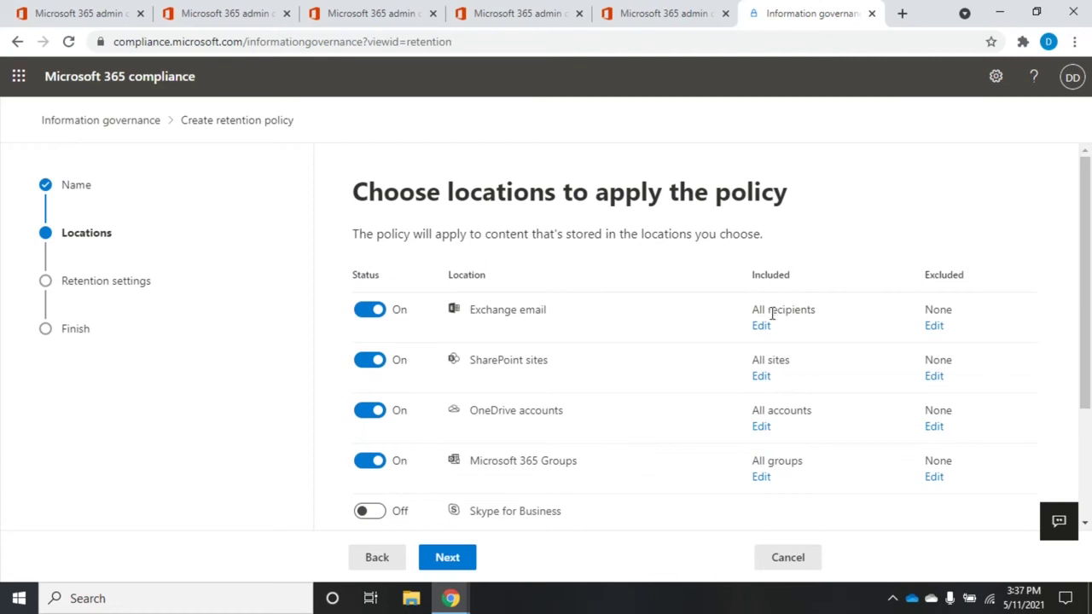
left_click(366, 364)
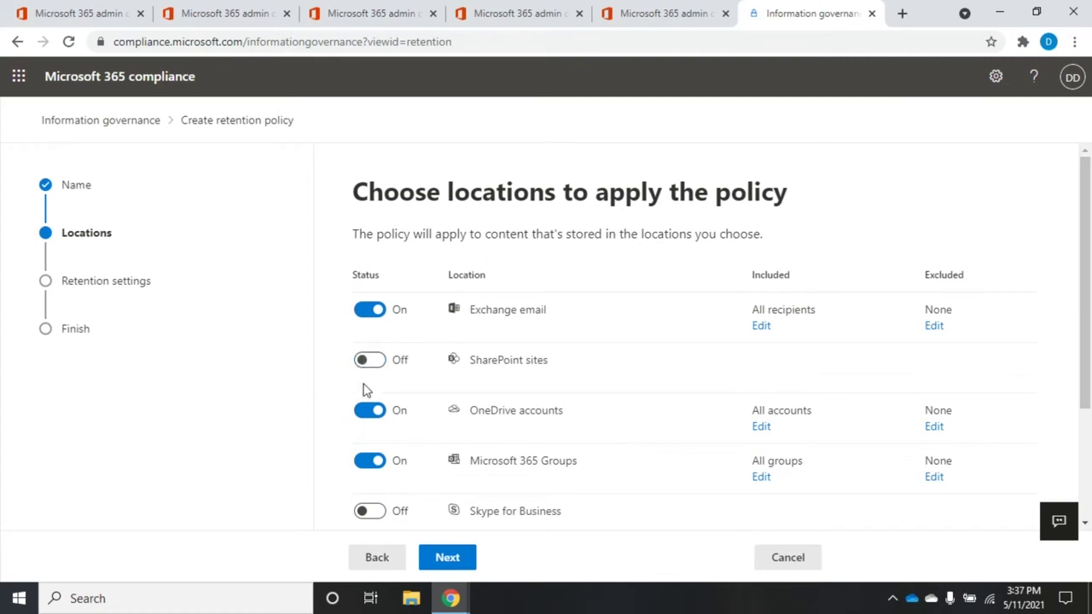
left_click(367, 413)
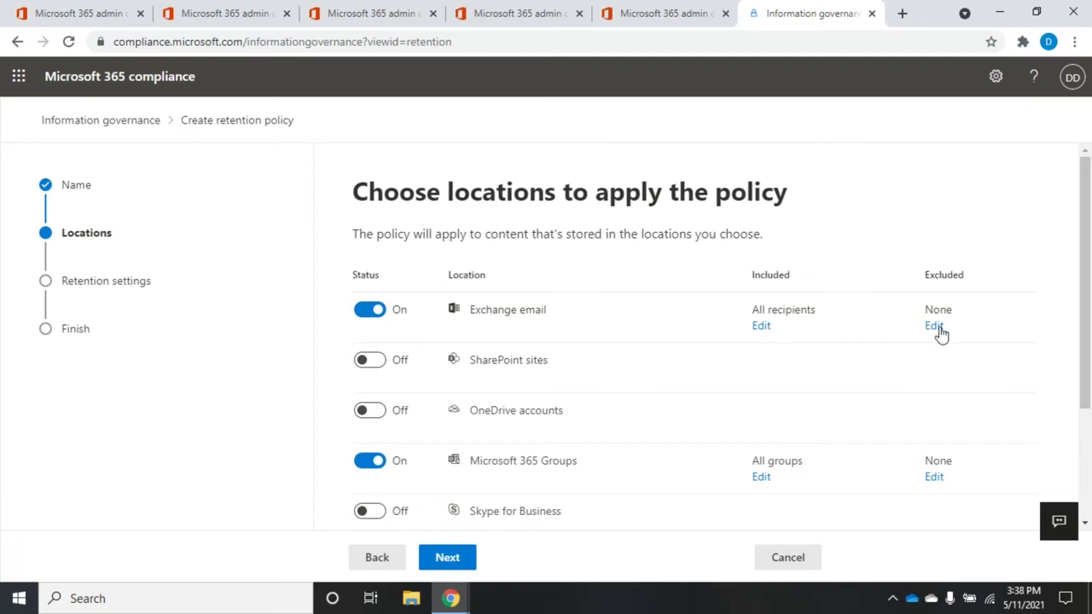
Check the included and excluded recipient lists for Exchange email without changing either one
left_click(765, 333)
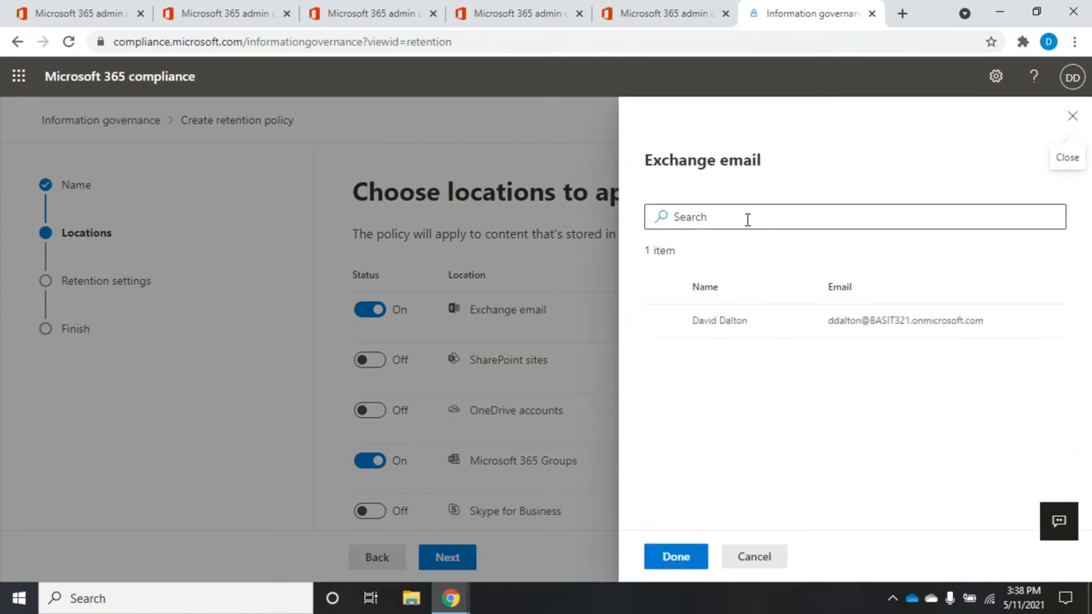
left_click(755, 559)
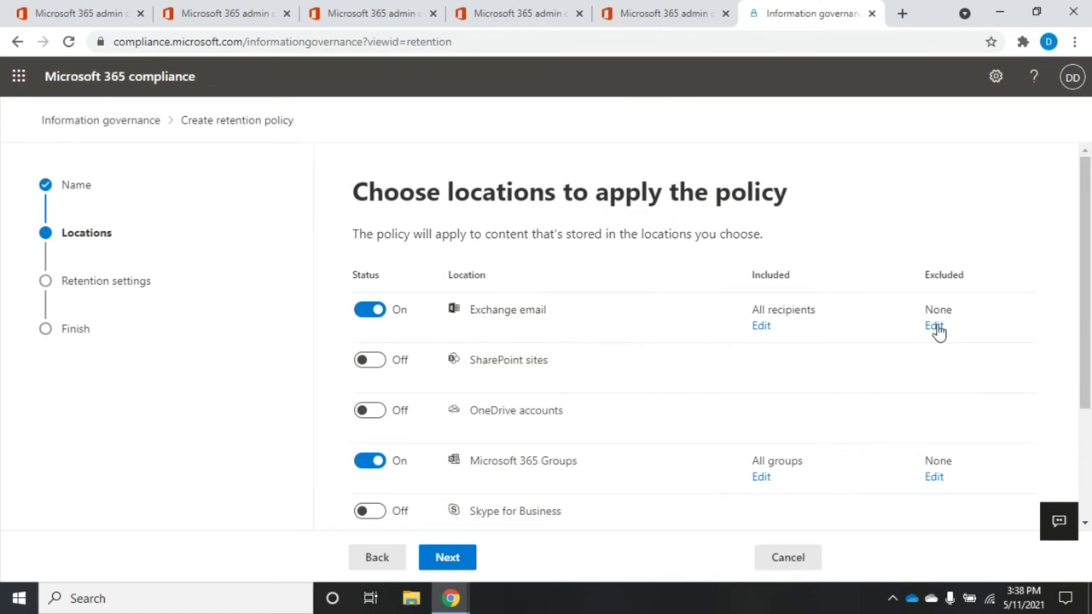
left_click(934, 327)
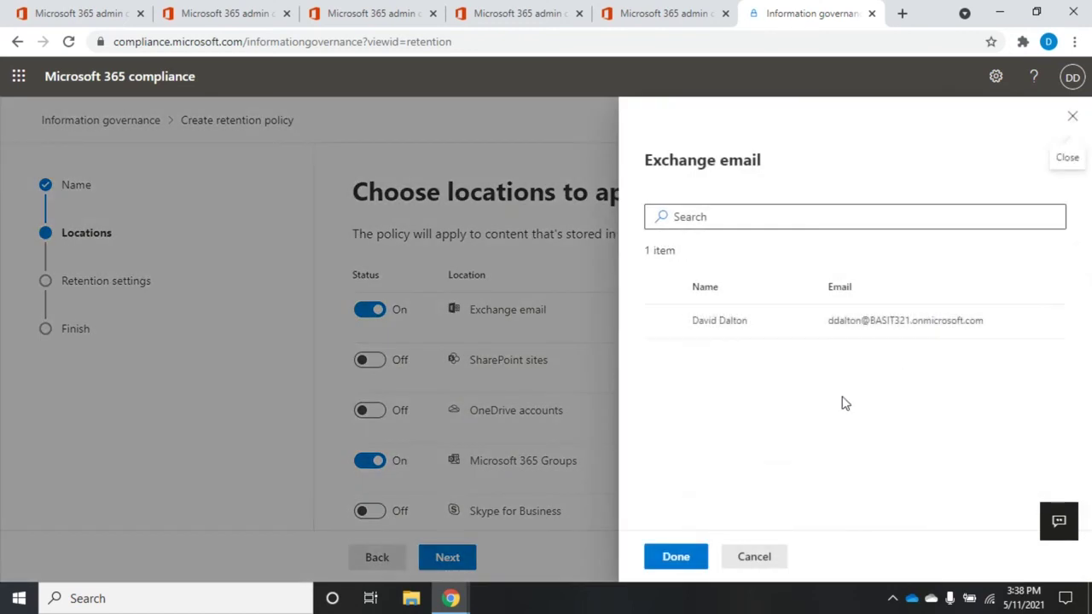
left_click(756, 559)
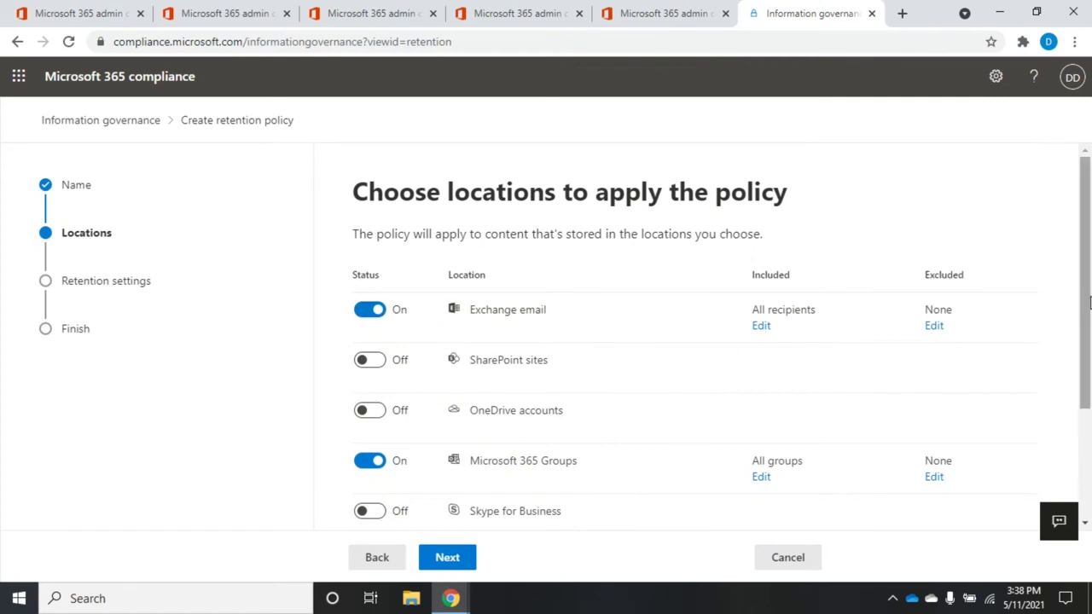
Set a custom retention period of 1 year, 0 months and 0 days, starting when items were created
left_click(461, 564)
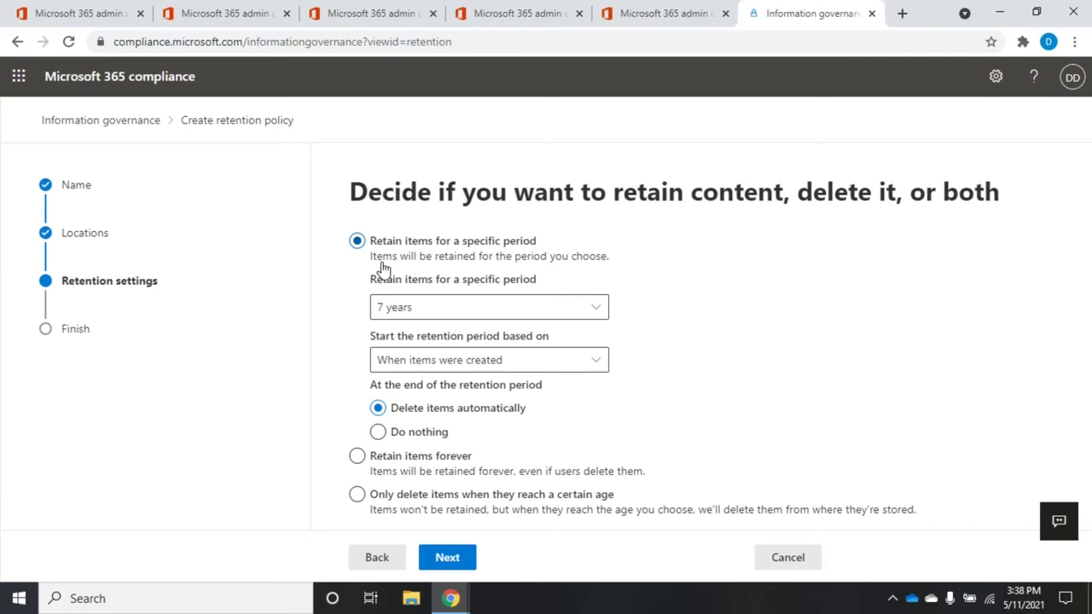
left_click(597, 309)
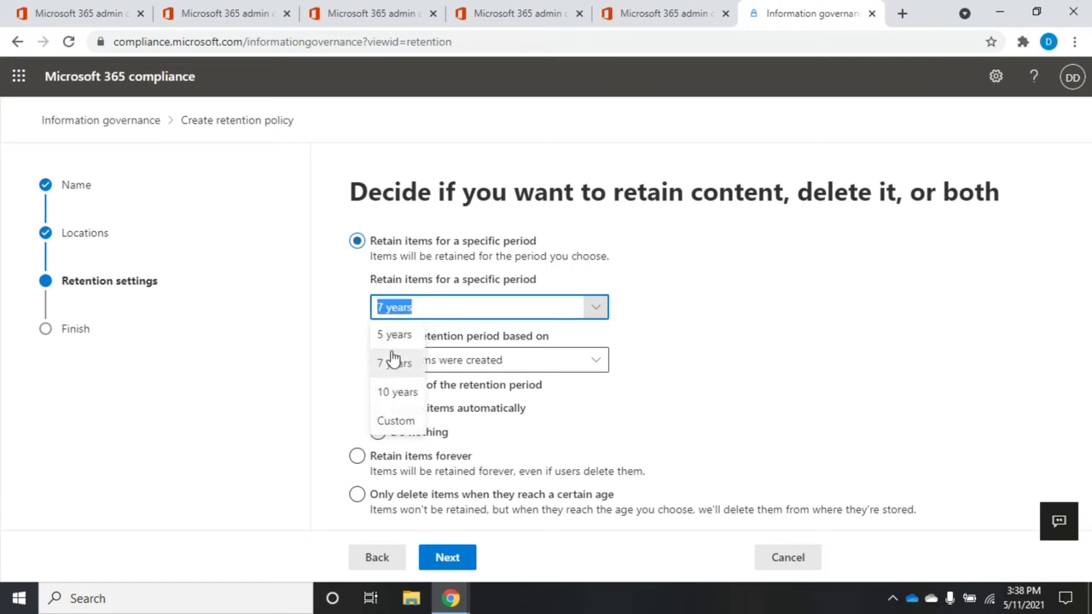
left_click(396, 422)
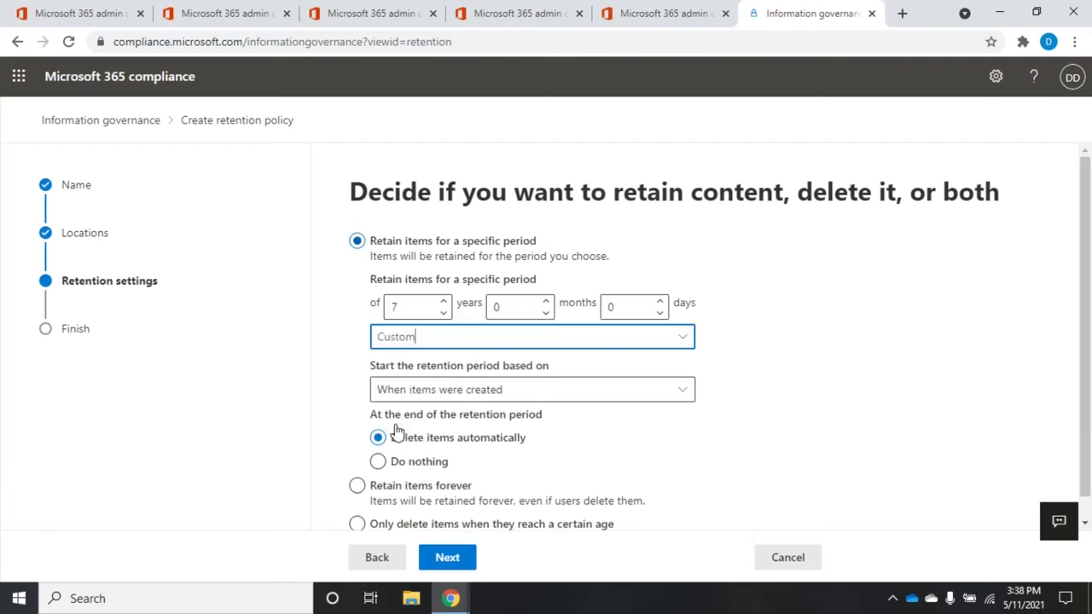
double_click(420, 306)
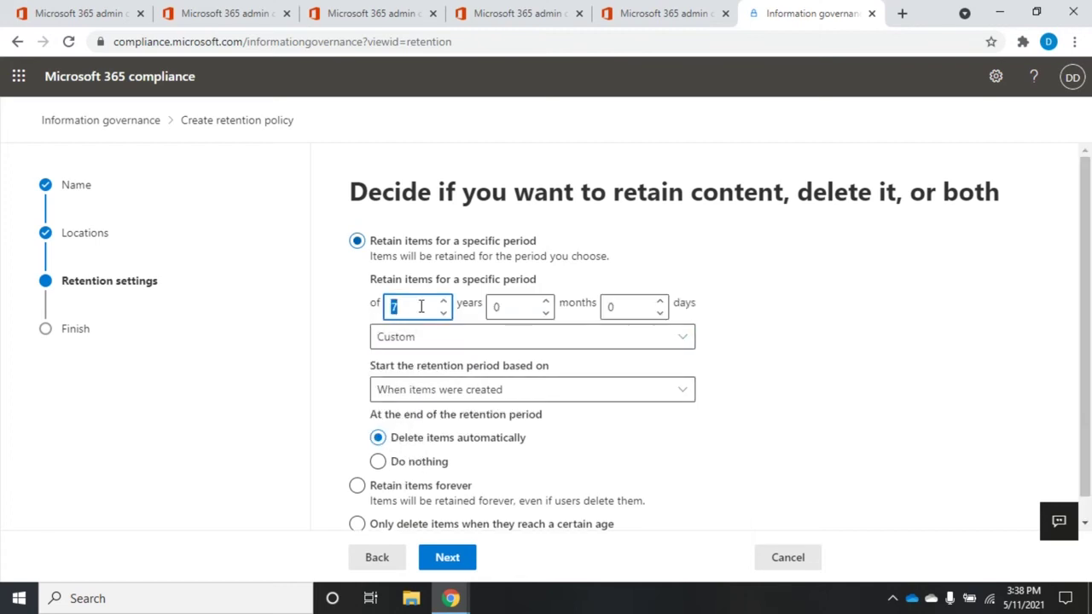
key("Tab")
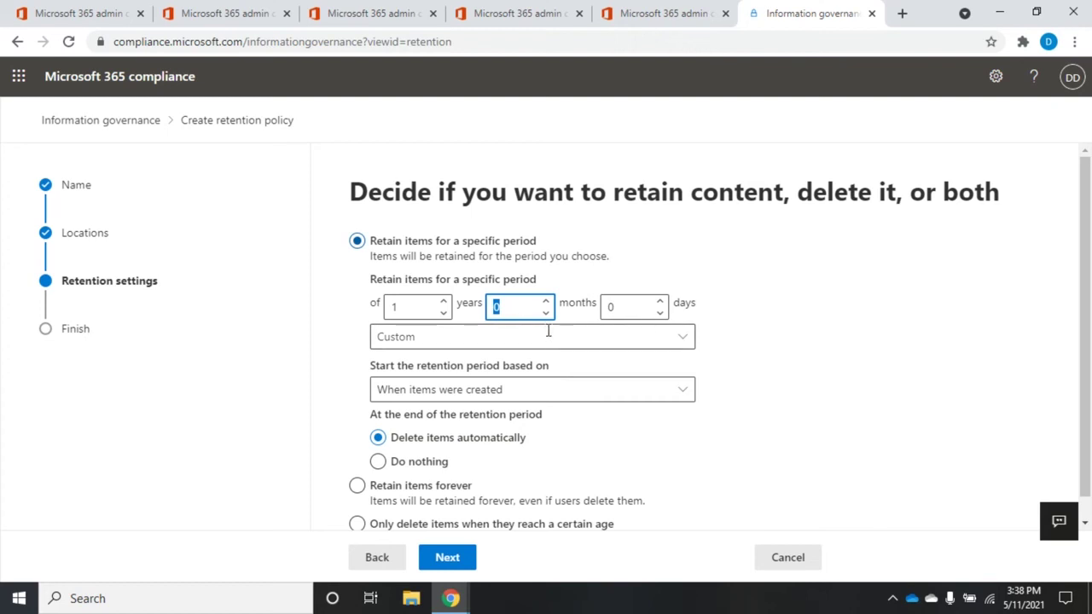
left_click(682, 394)
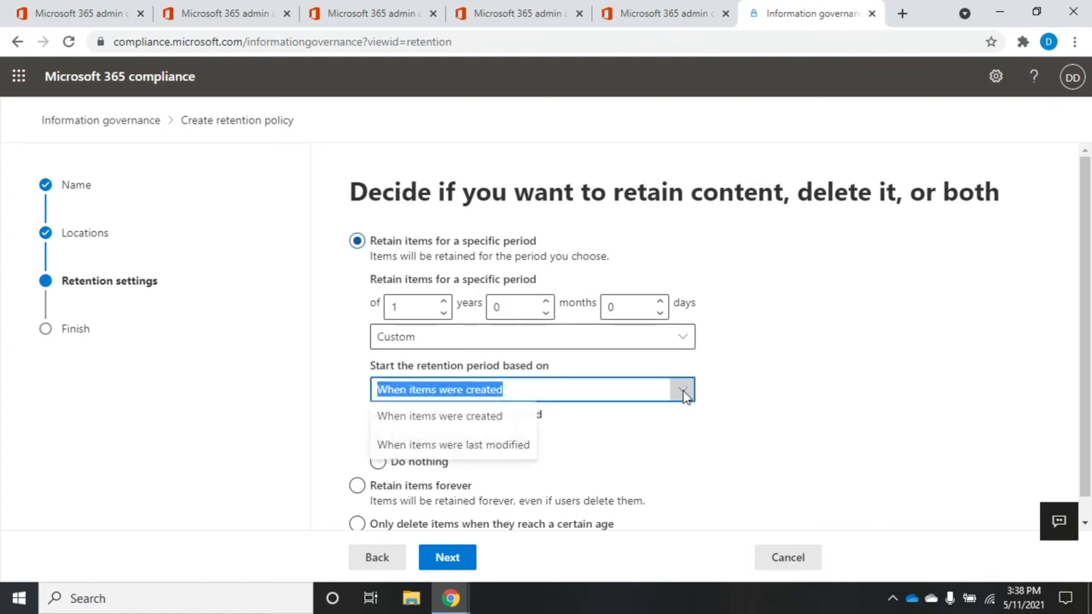
left_click(463, 417)
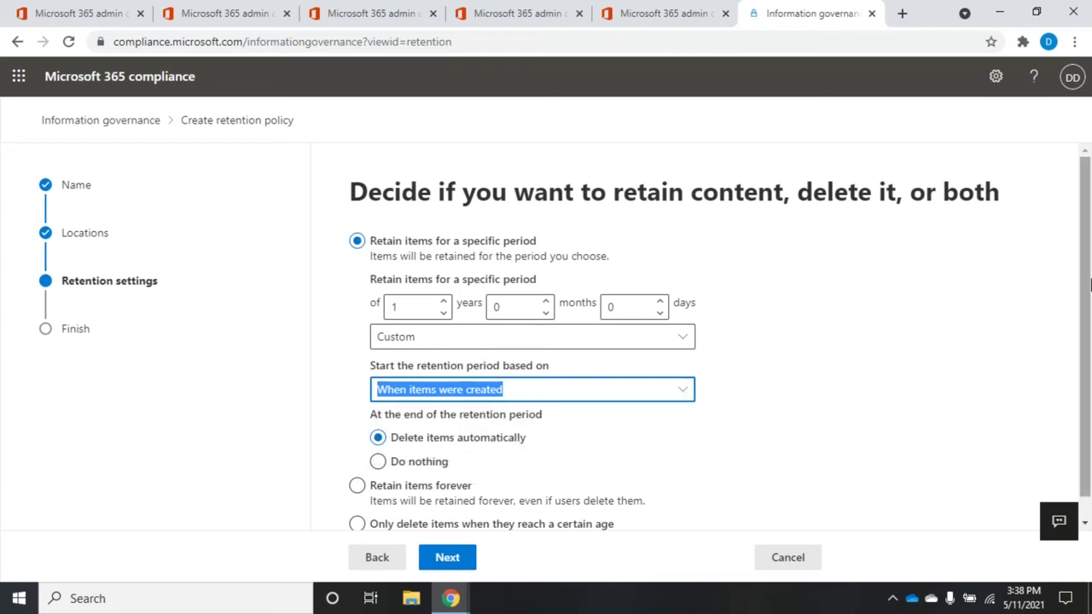
Accept the retention settings with automatic deletion at the end, submit the policy, and return to the policy list
scroll(1090, 232, "down", 1)
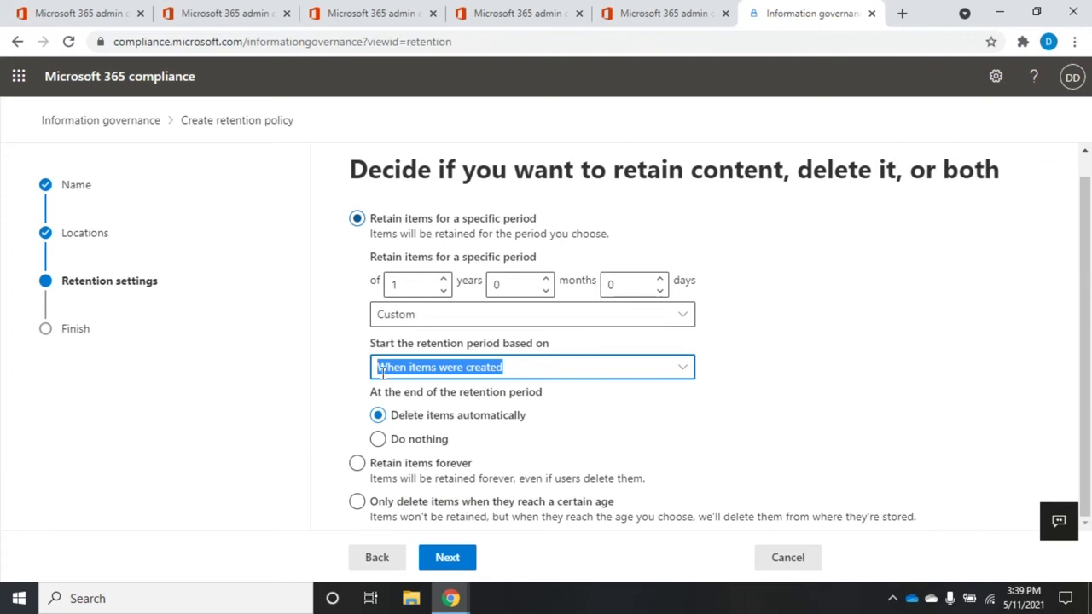
left_click(449, 561)
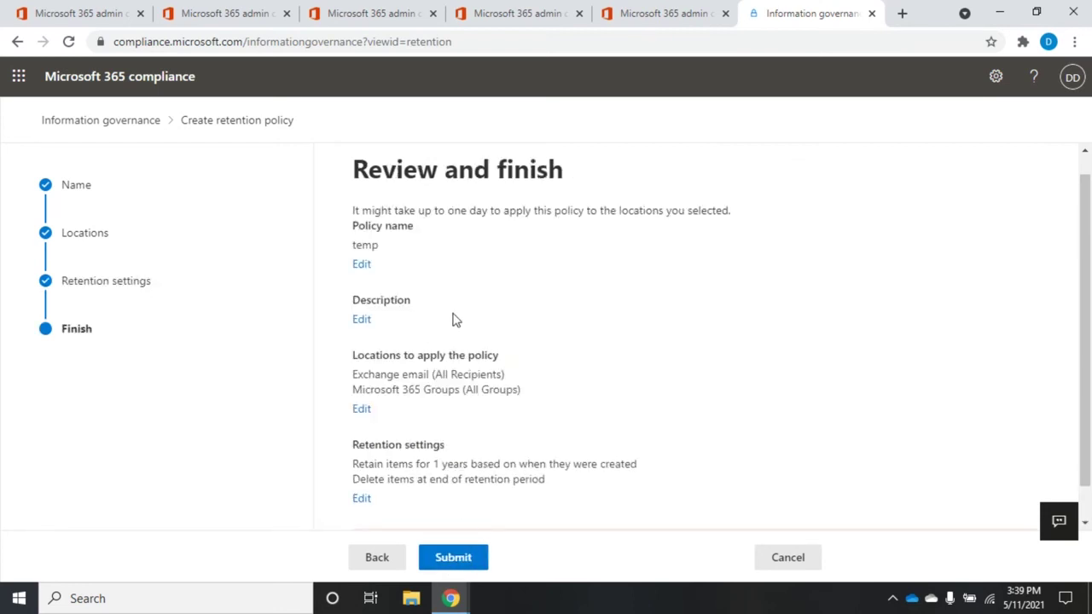
left_click(462, 566)
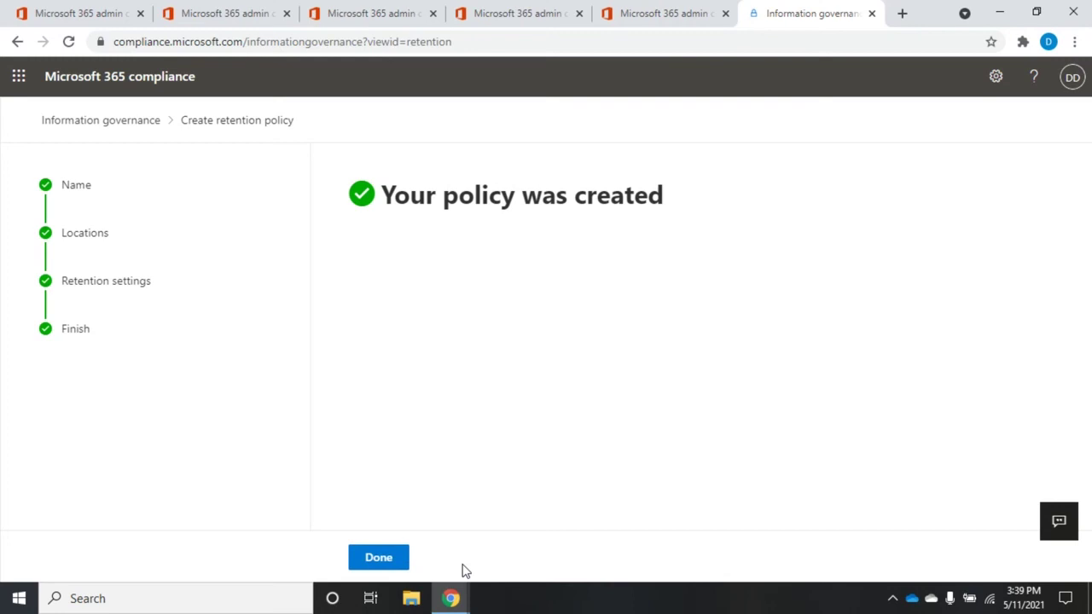
left_click(389, 561)
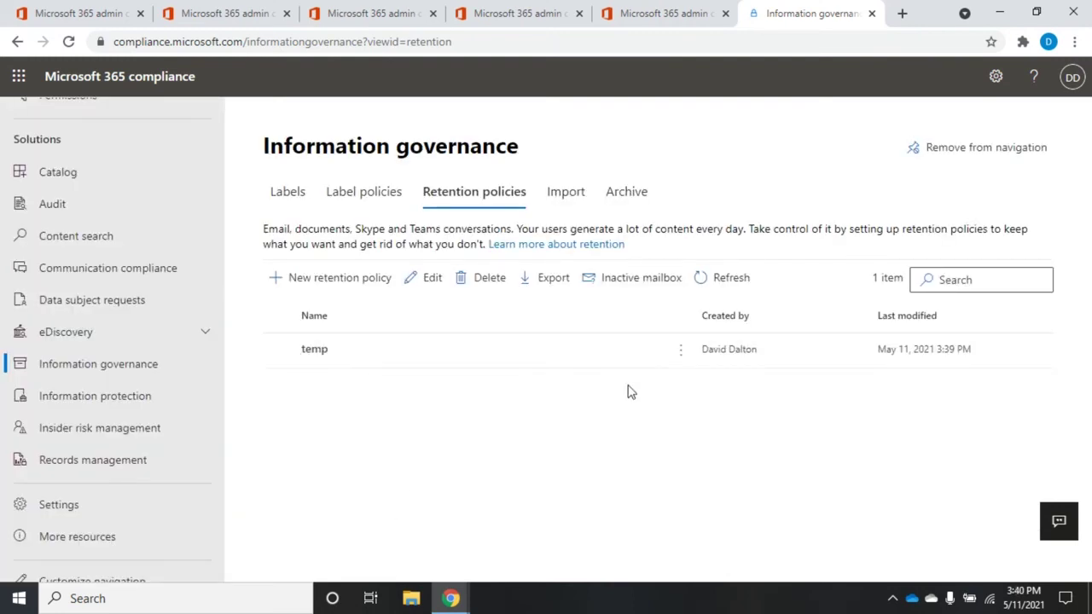
Open the temp retention policy for editing
left_click(682, 352)
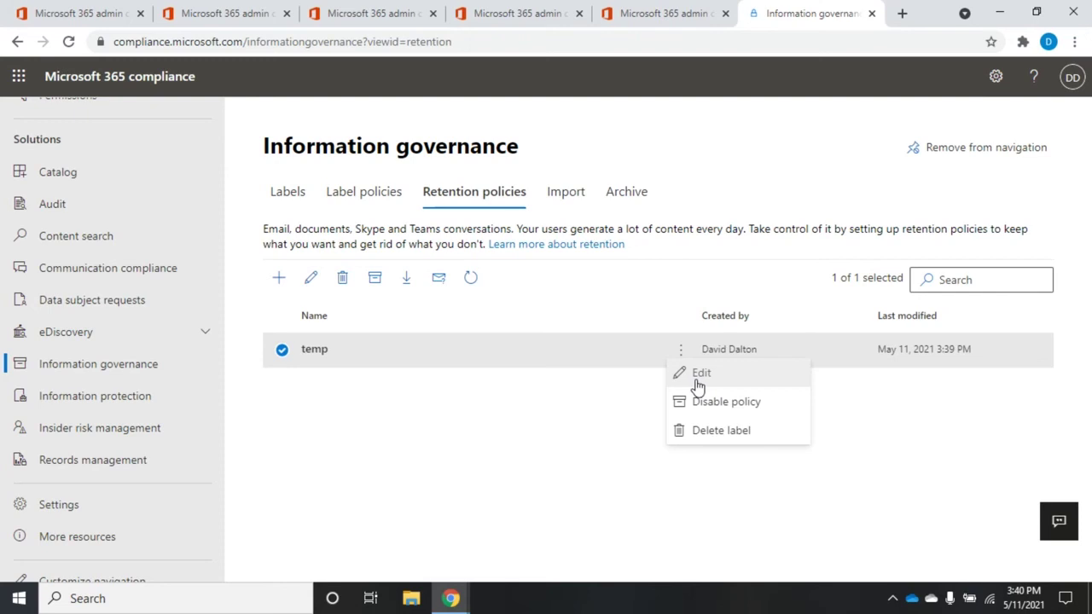
left_click(697, 384)
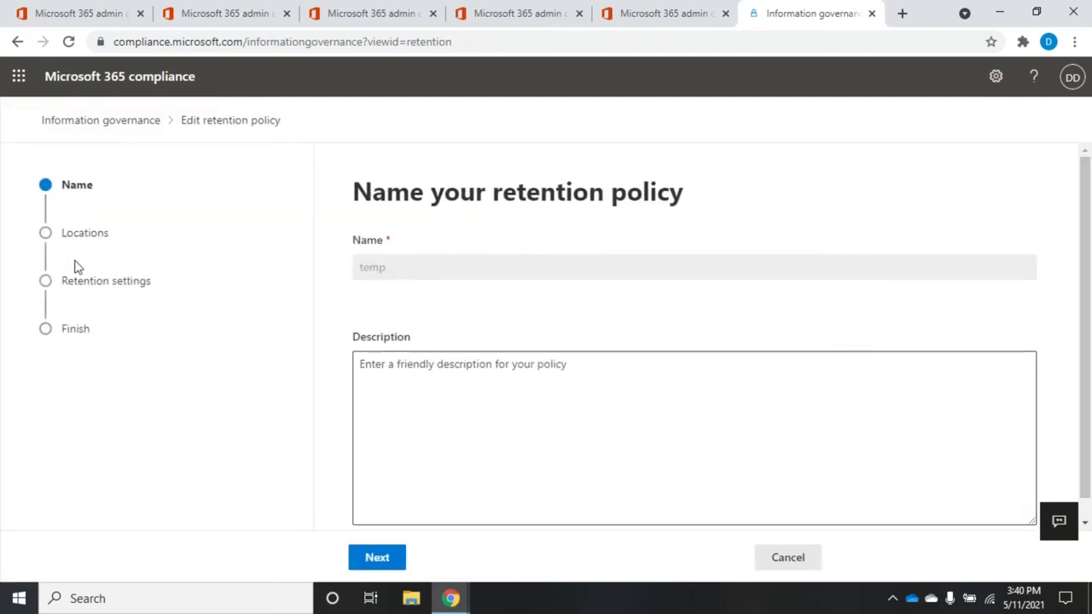
View the locations page of the temp policy's edit wizard and cancel the edit without saving
left_click(368, 567)
left_click(370, 565)
left_click(378, 559)
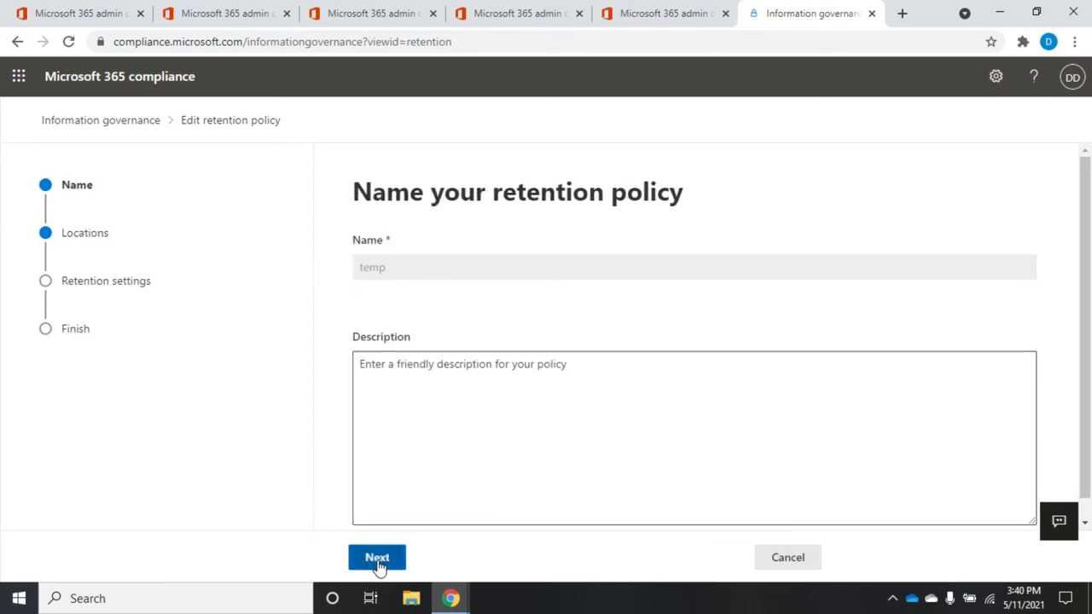
left_click(788, 560)
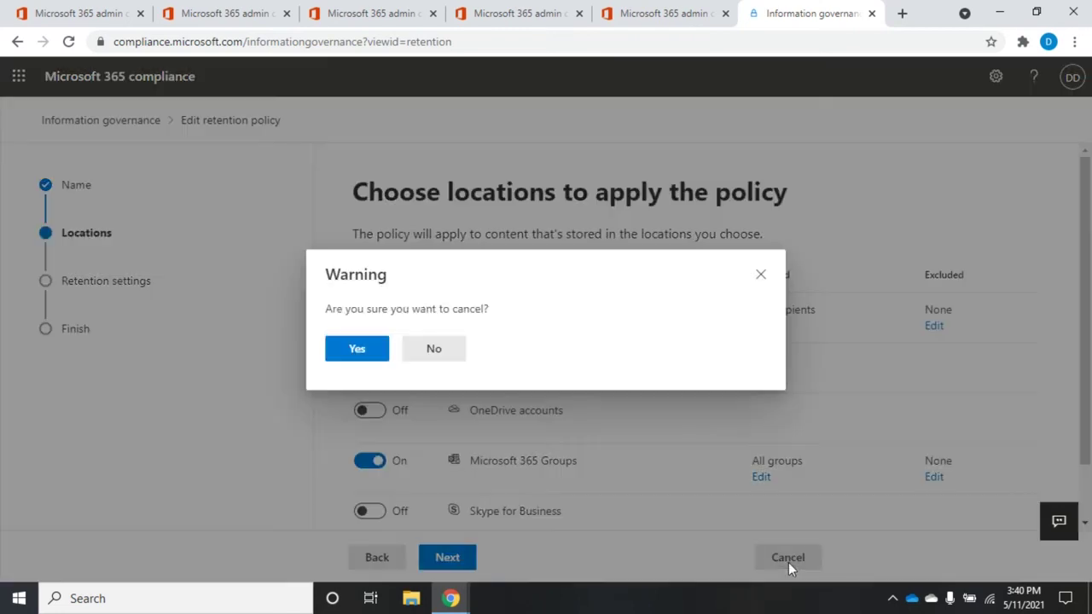
left_click(348, 351)
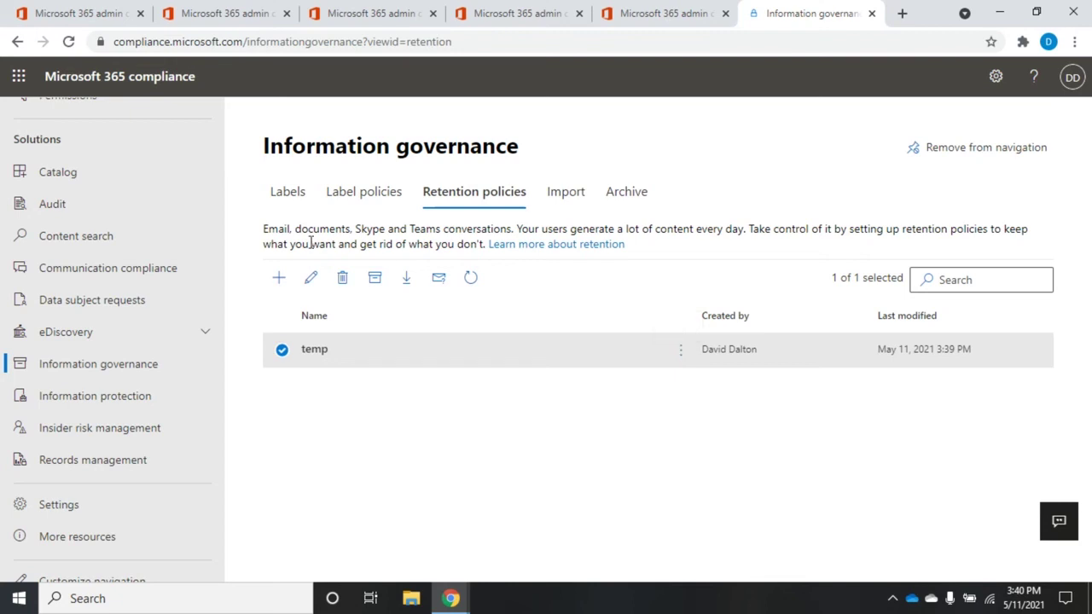
Start a retention label named "1 year retention" with the user description "Keep this document for a year" and no admin description
left_click(288, 203)
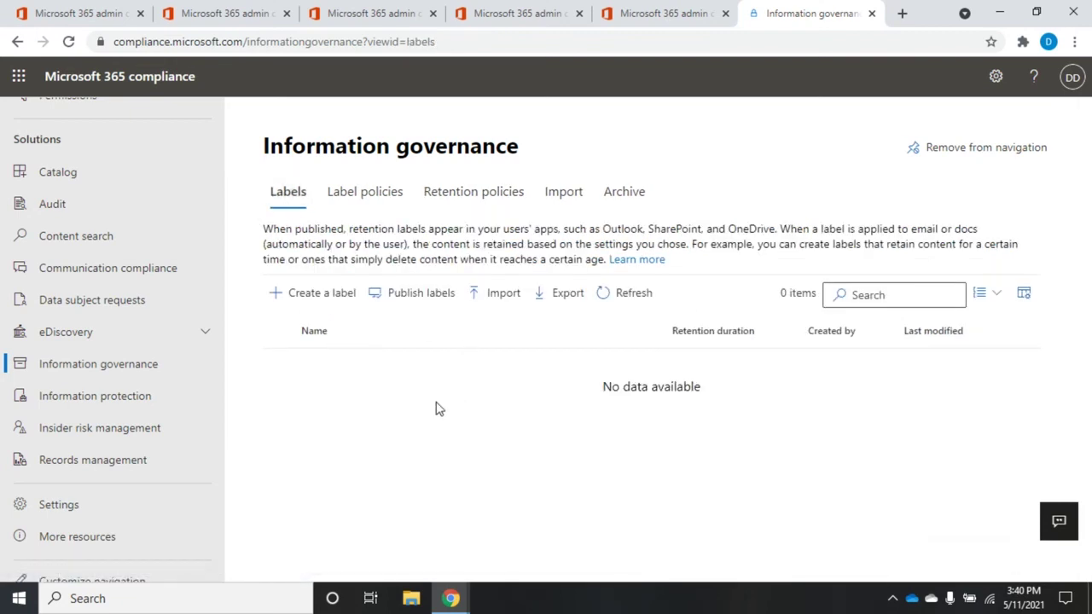
left_click(303, 309)
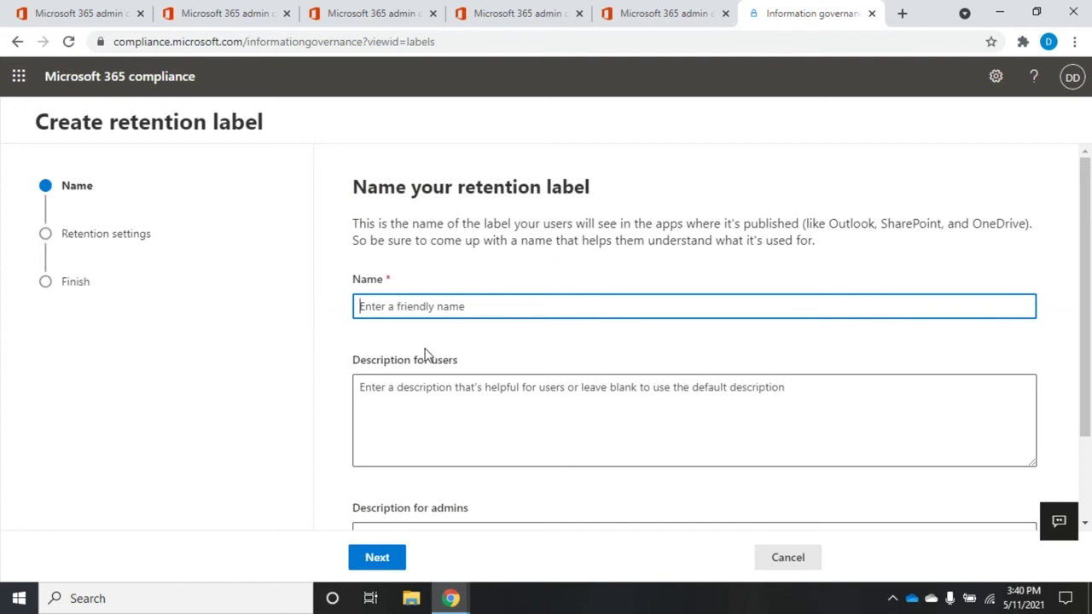
type("1 year retention")
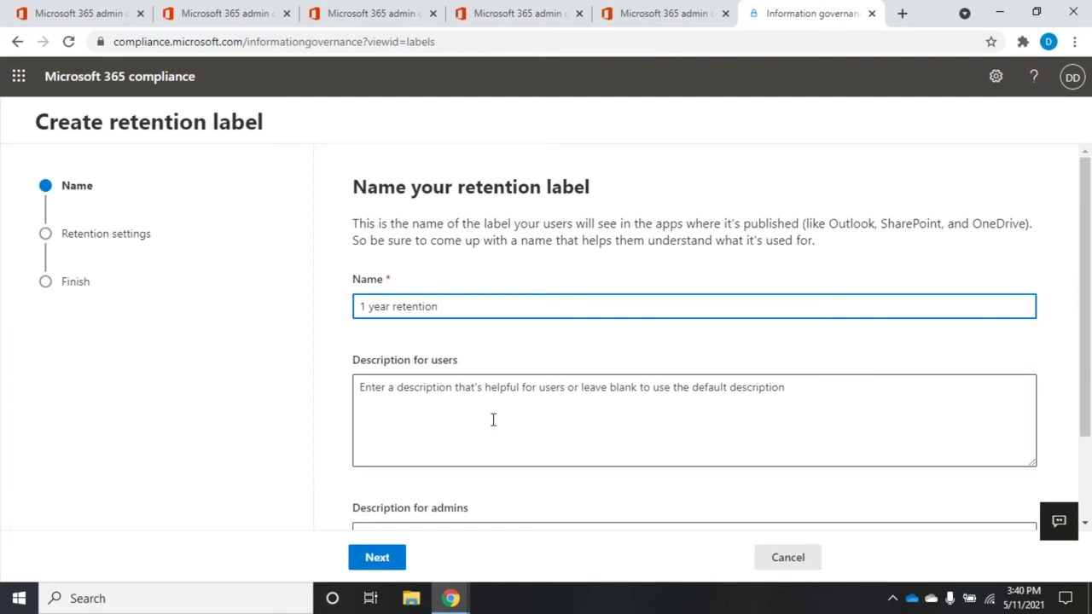
left_click(527, 415)
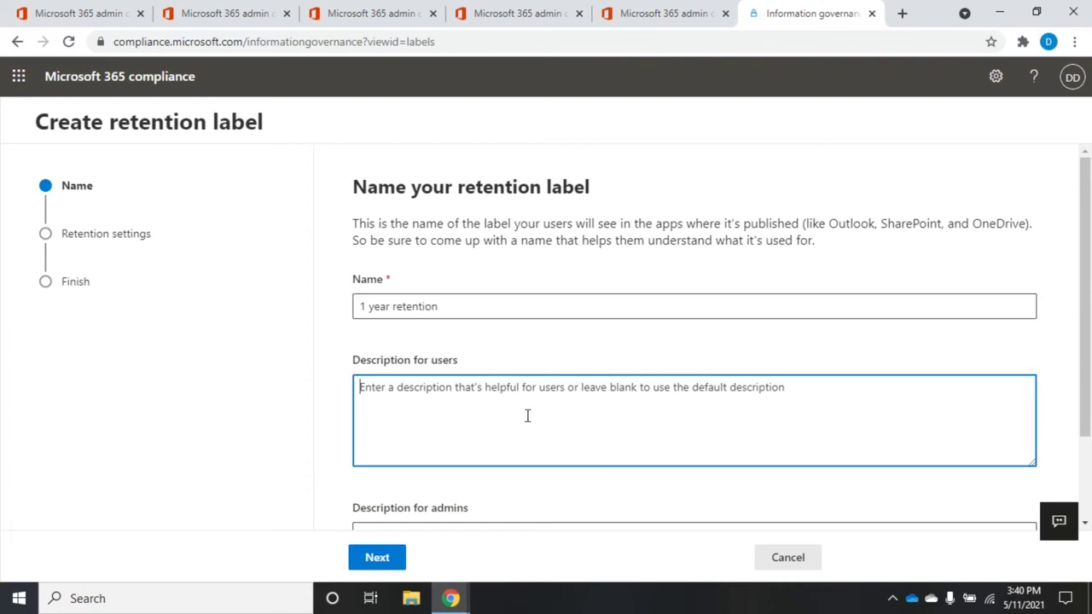
type("Keep this document for a year")
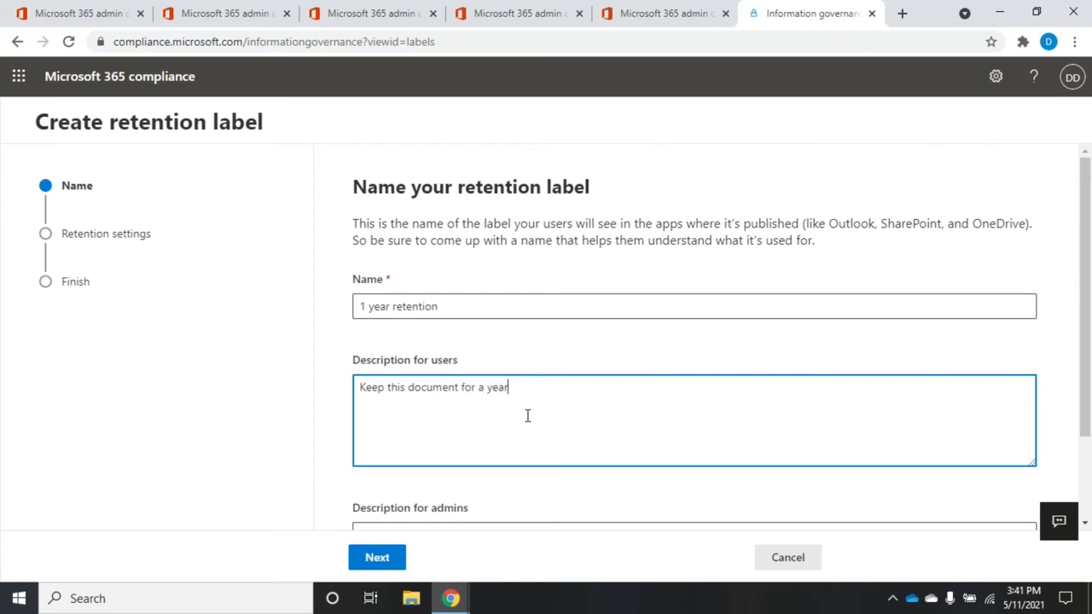
left_click_drag(1087, 392, 1089, 472)
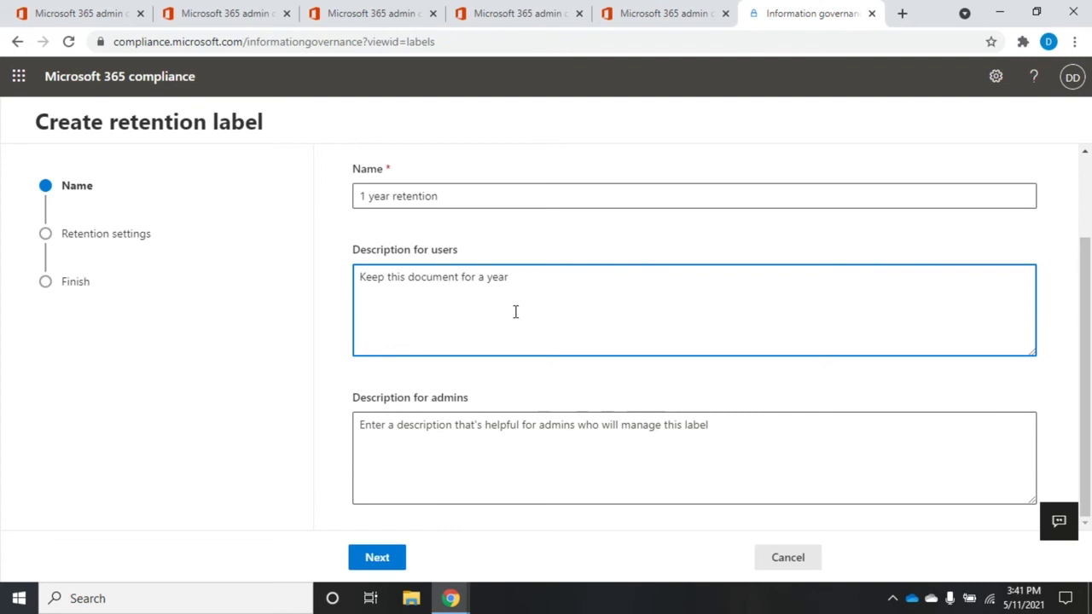
left_click(377, 559)
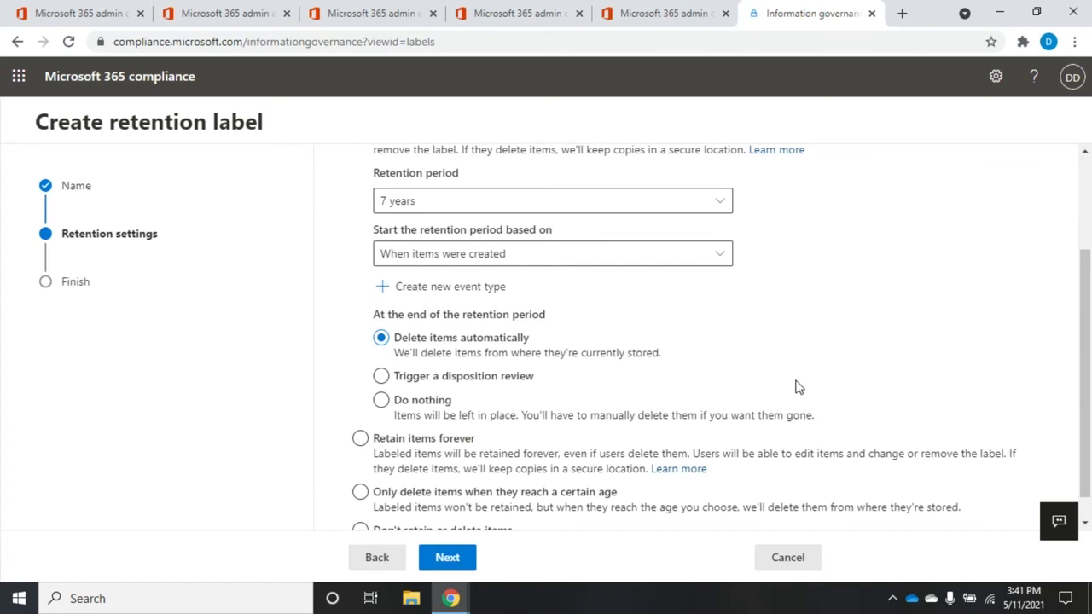
Set the label's retention period to a custom duration of 1 year, 0 months and 0 days
left_click_drag(1084, 282, 1066, 171)
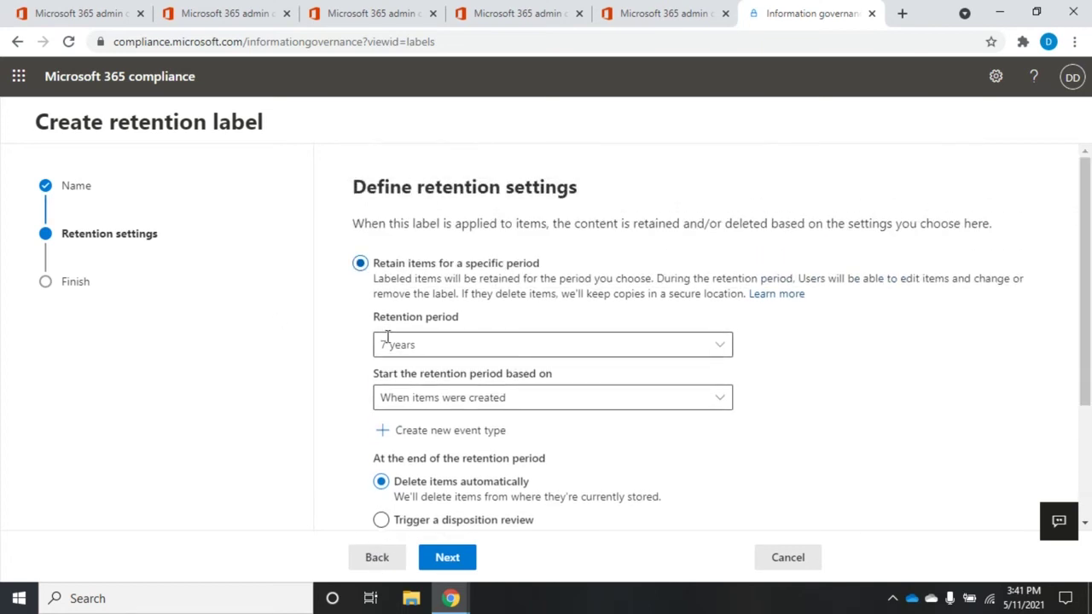
left_click(605, 345)
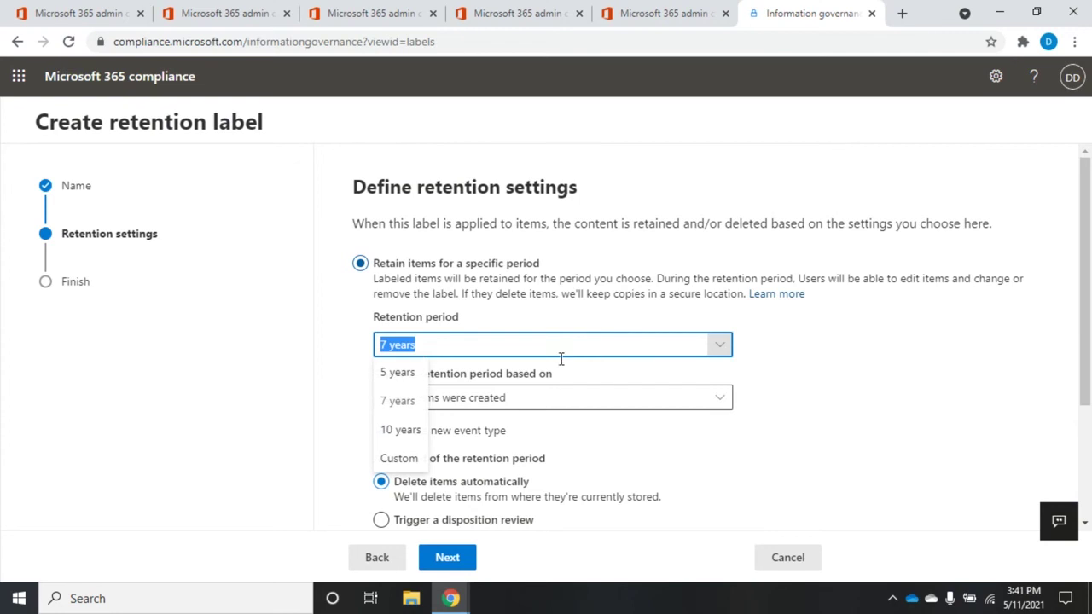
left_click(409, 459)
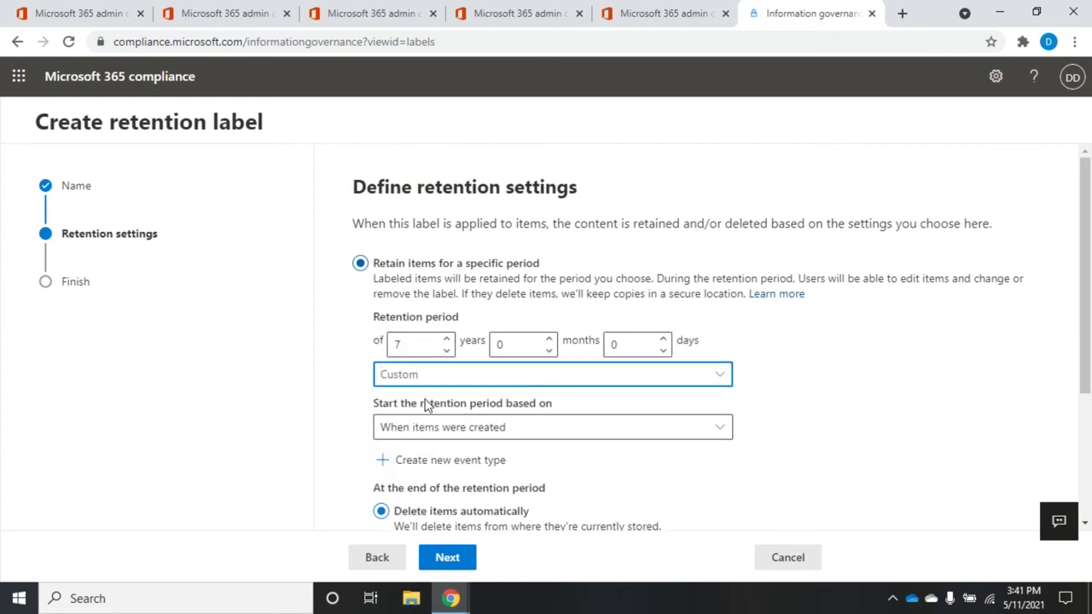
left_click(421, 348)
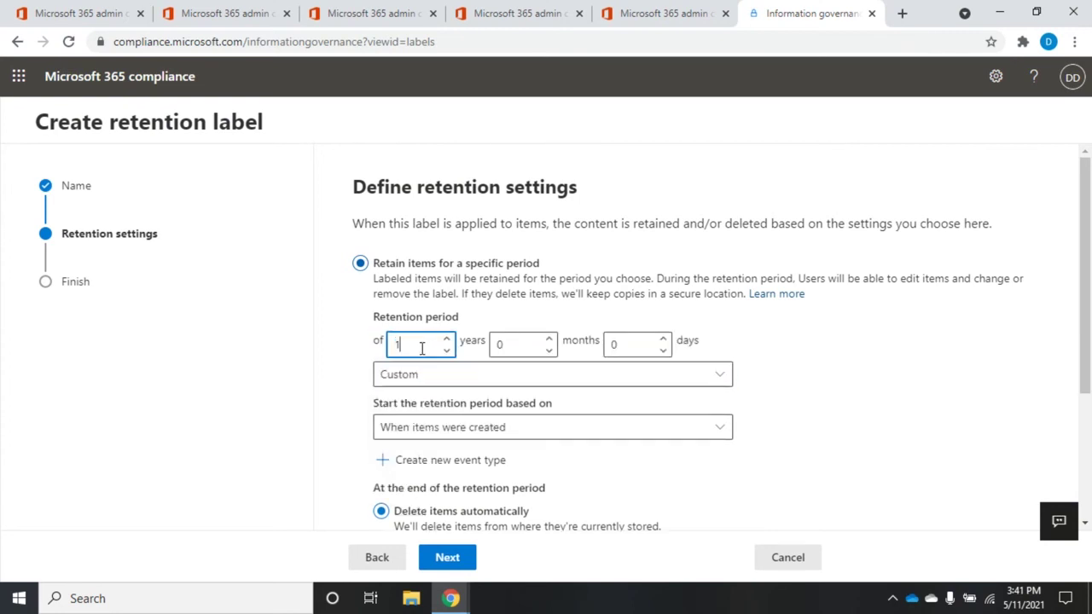
type("1")
key("Tab")
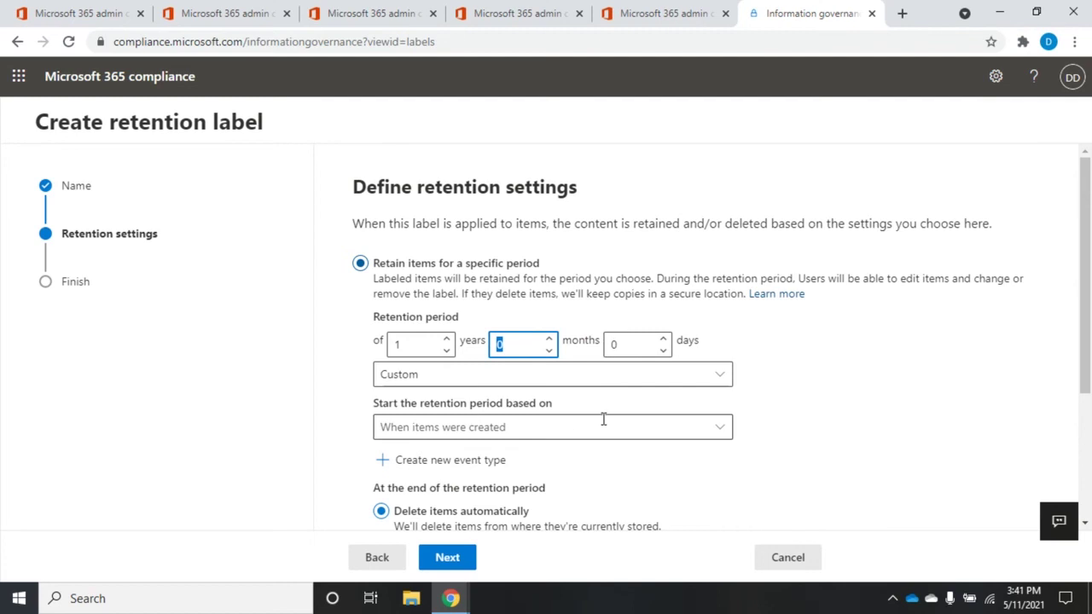
Base the start of the label's retention period on when items were last modified
scroll(1083, 302, "down", 2)
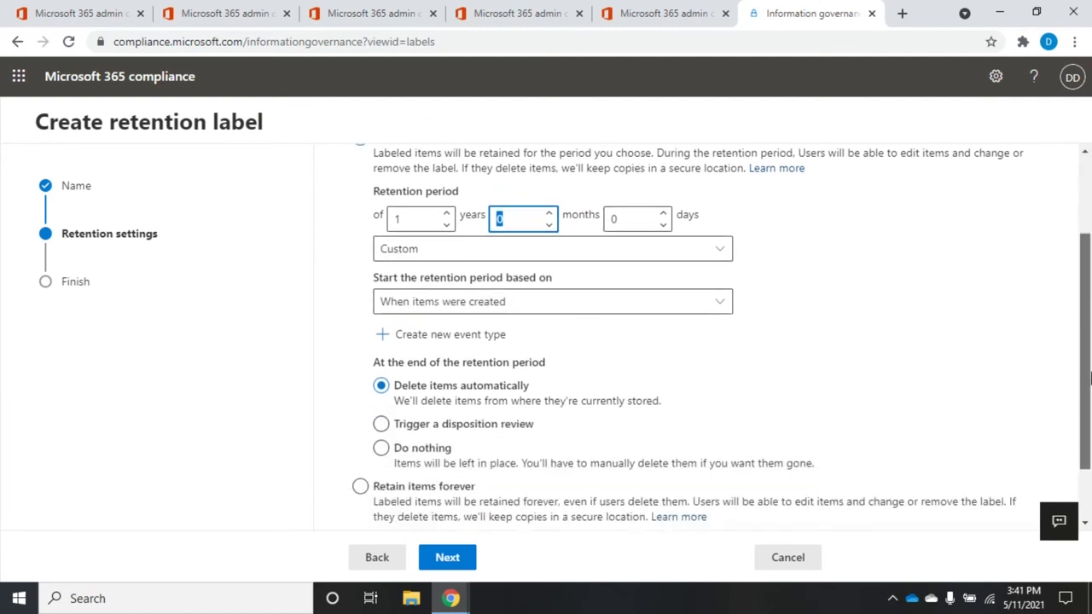
left_click(724, 303)
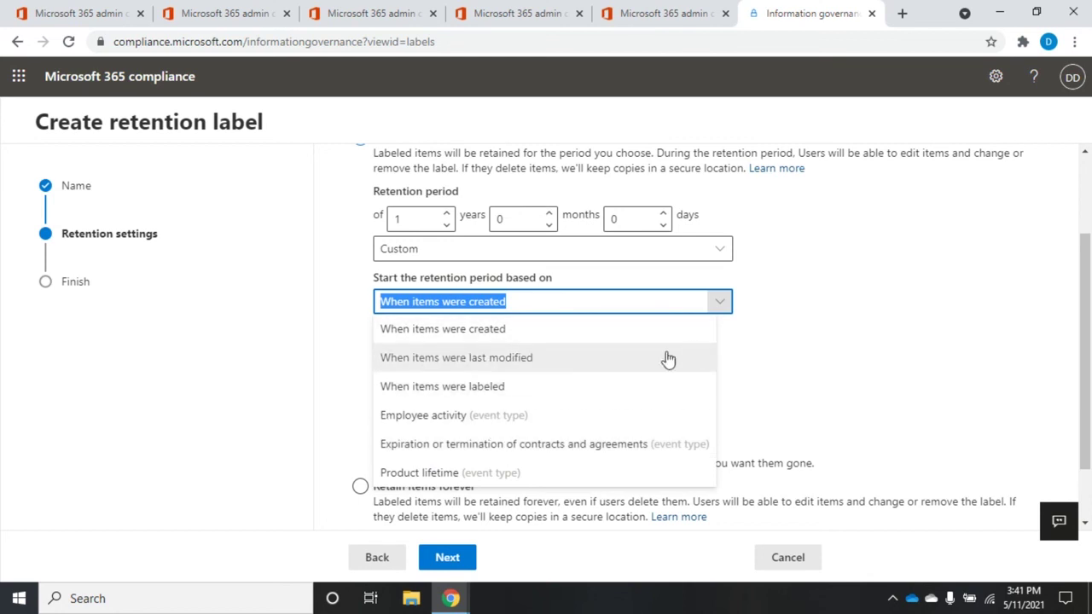
left_click(429, 362)
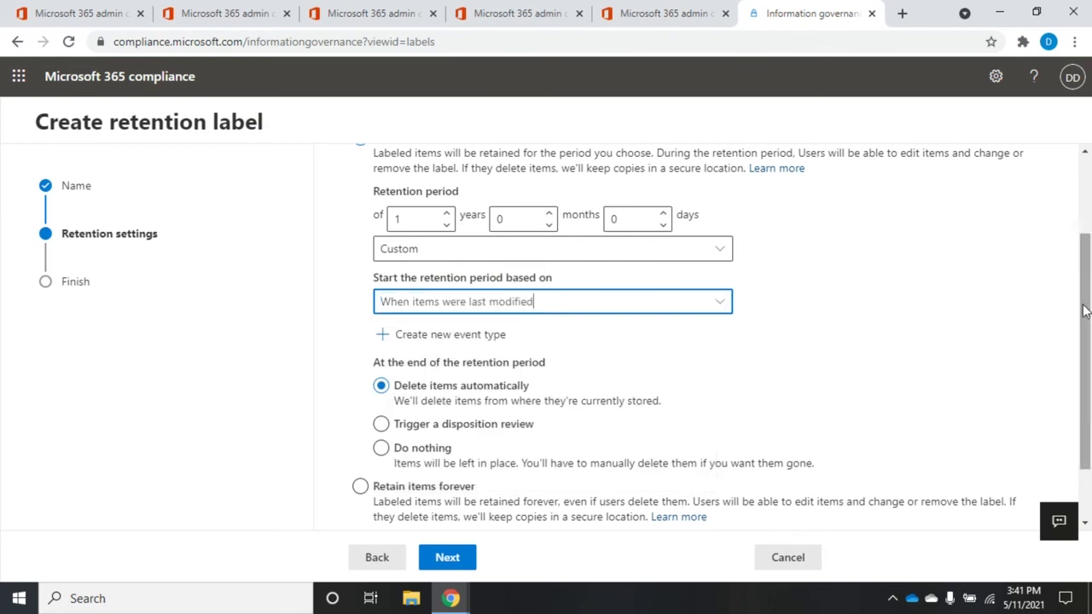
Choose to do nothing at the end of the retention period, accept the settings, and create the label
left_click_drag(1086, 311, 1088, 372)
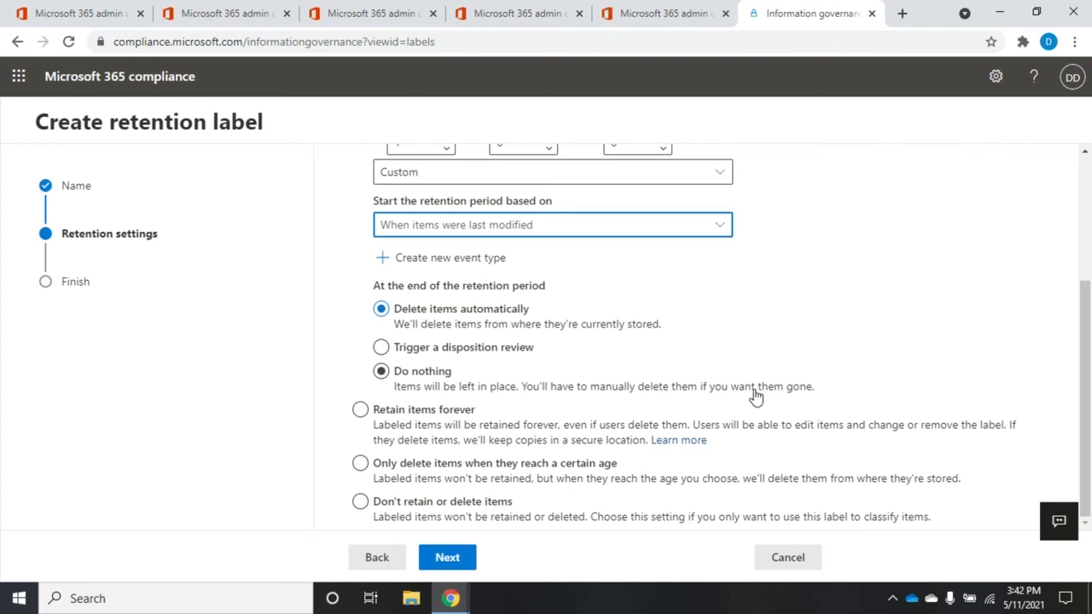
left_click(504, 349)
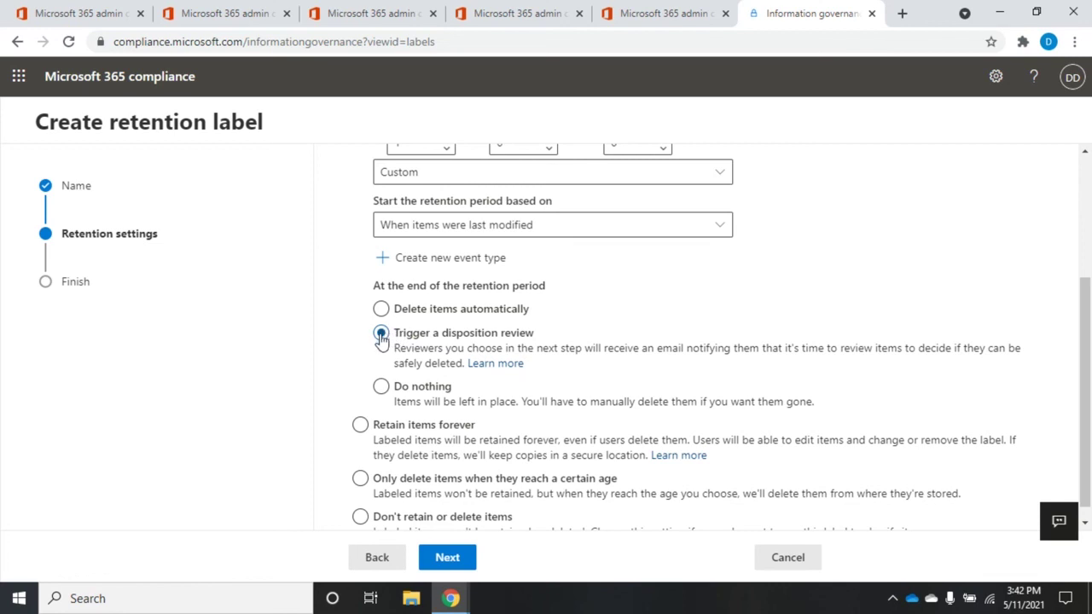
left_click(379, 386)
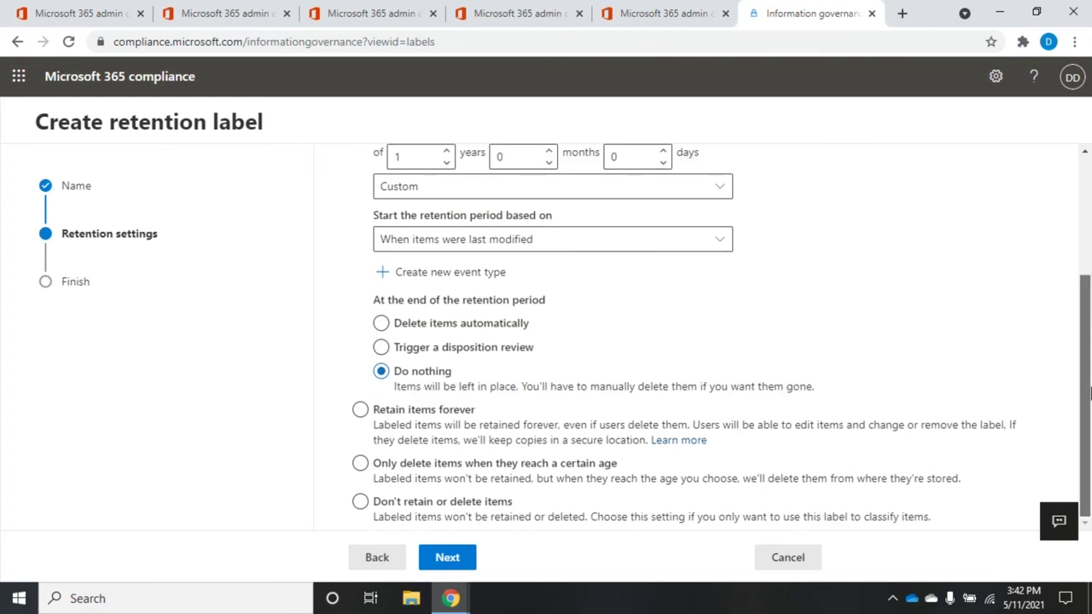
left_click(401, 425)
left_click(409, 478)
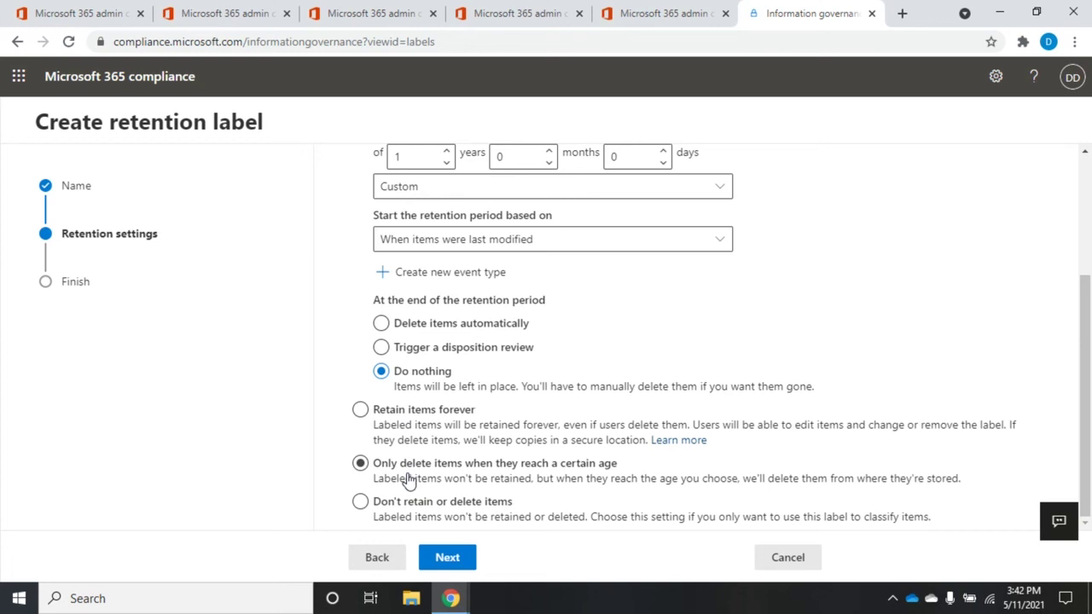
left_click(400, 519)
left_click(445, 558)
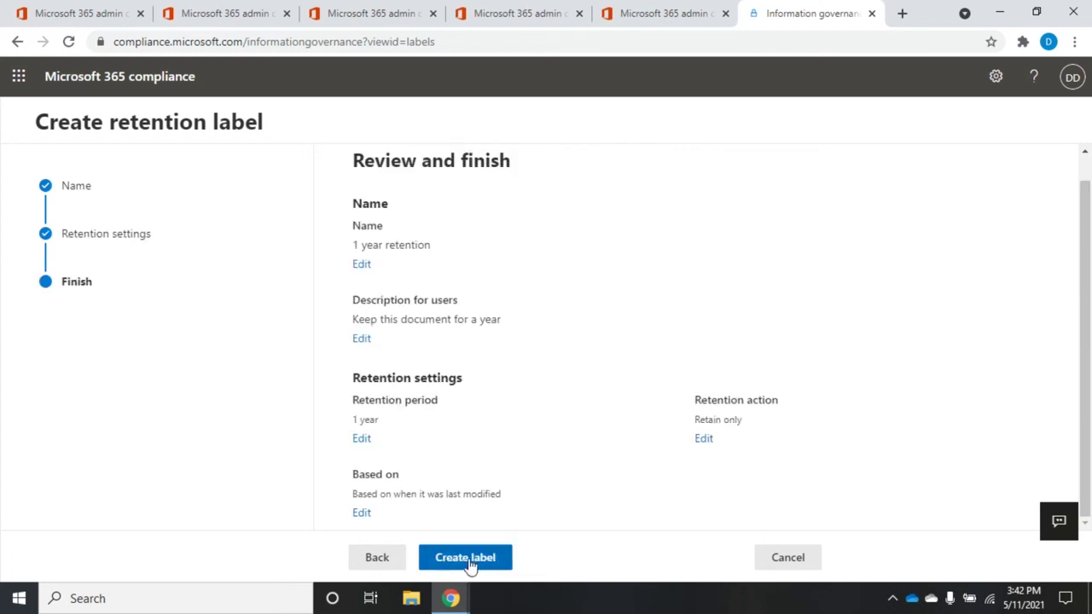
left_click(472, 560)
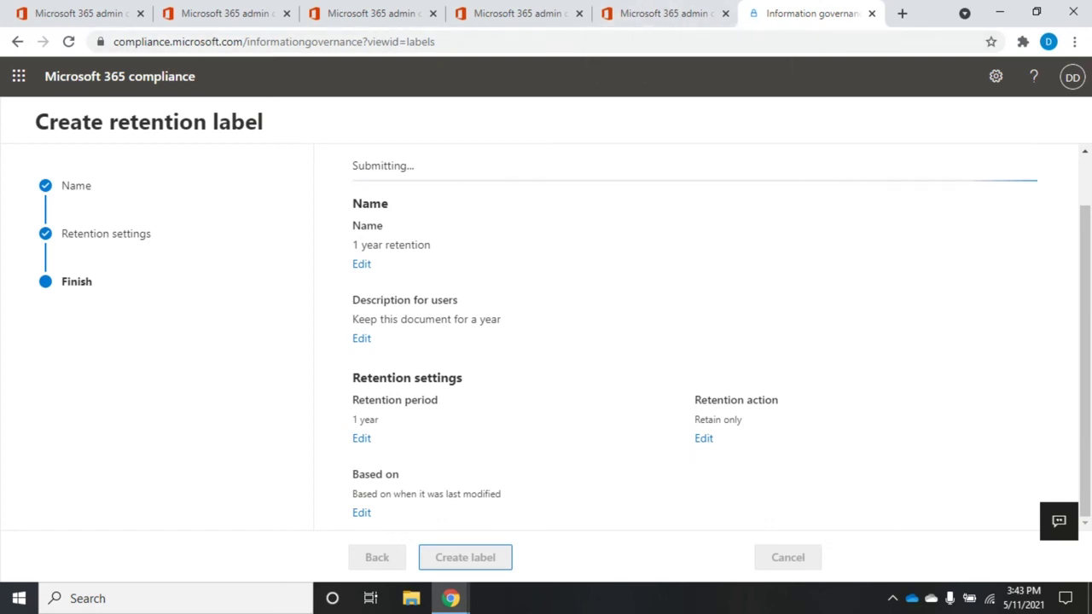
Open Information governance in a separate compliance center tab and view the auto-apply option for label policies
left_click(640, 20)
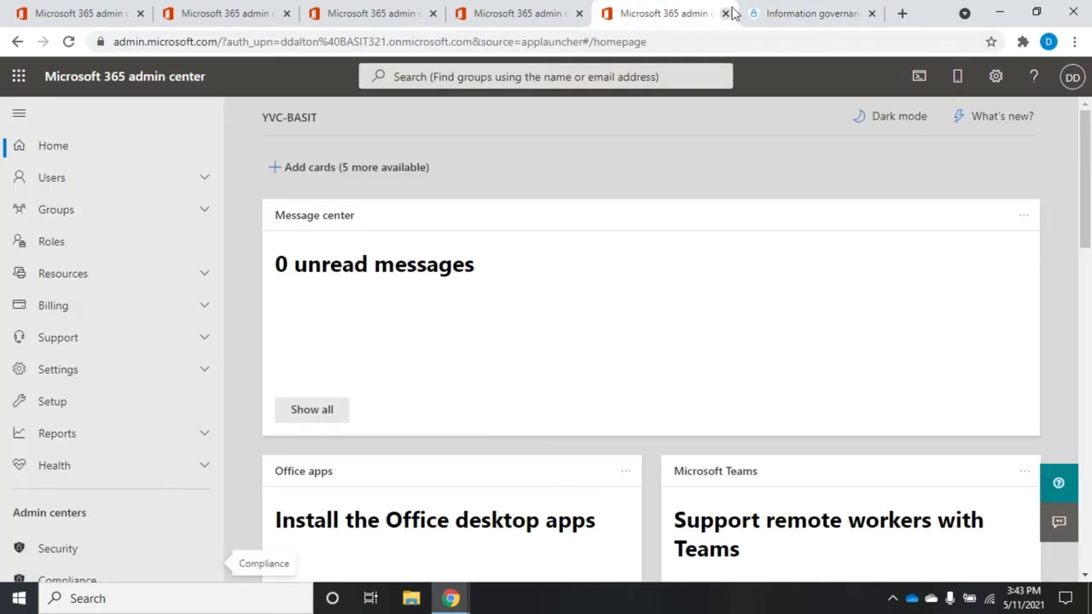
left_click(758, 15)
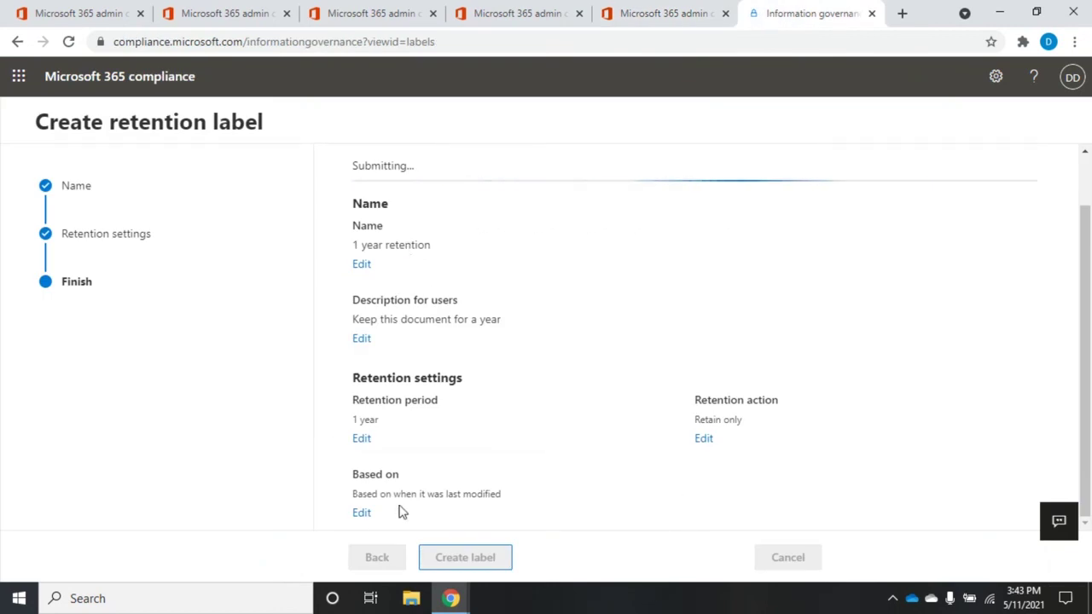
left_click(662, 15)
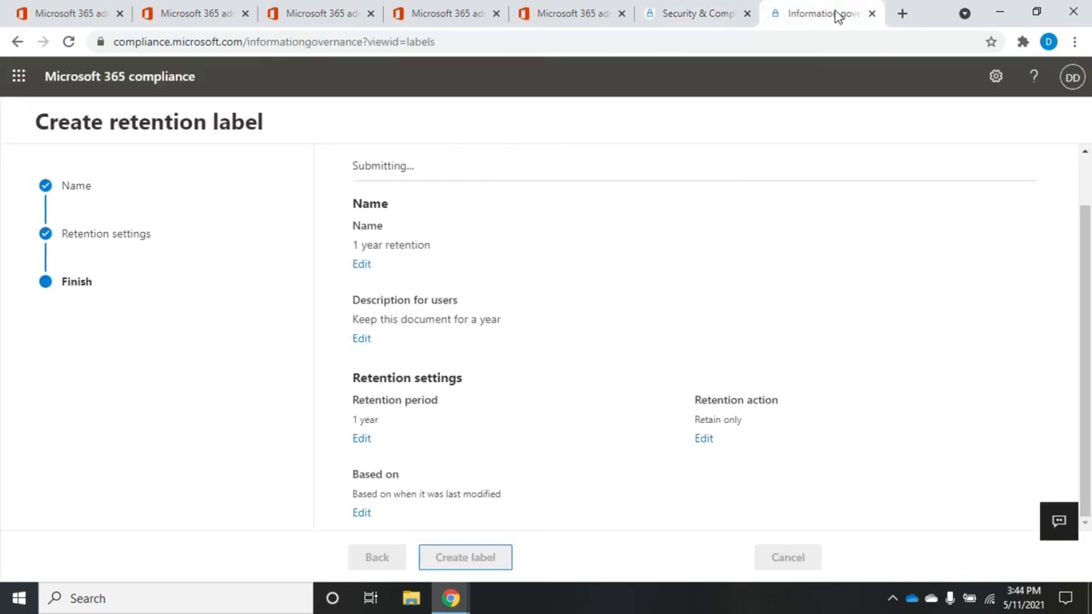
left_click(696, 24)
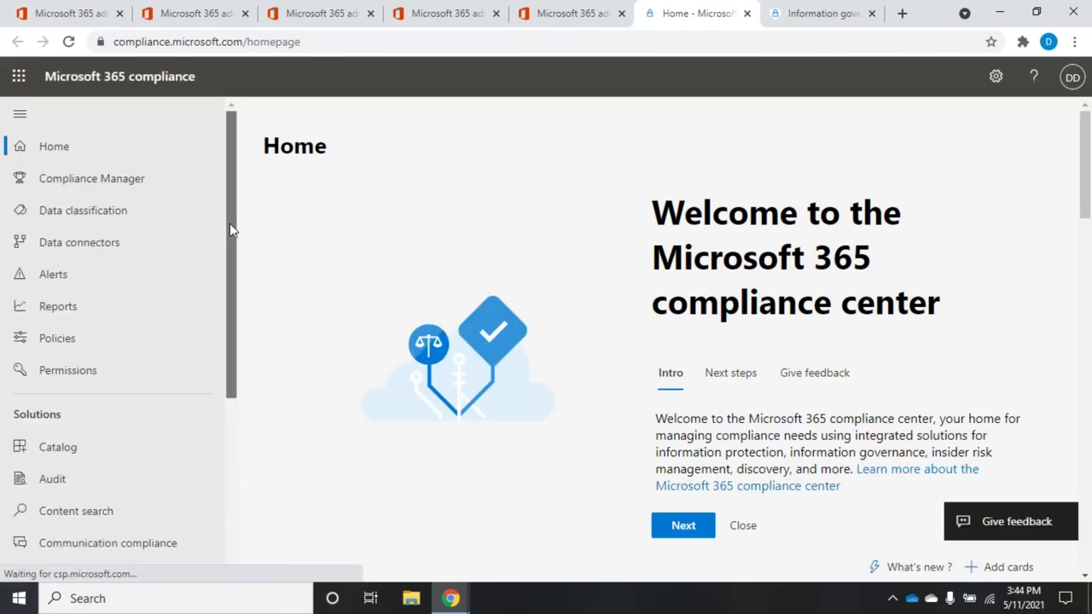
left_click_drag(230, 223, 236, 354)
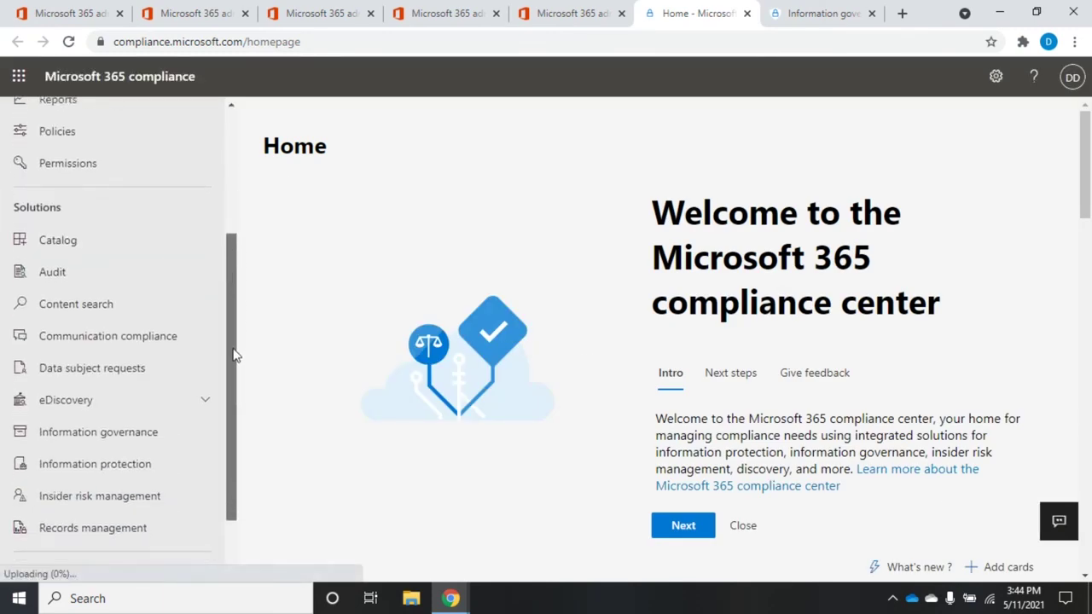
left_click(123, 433)
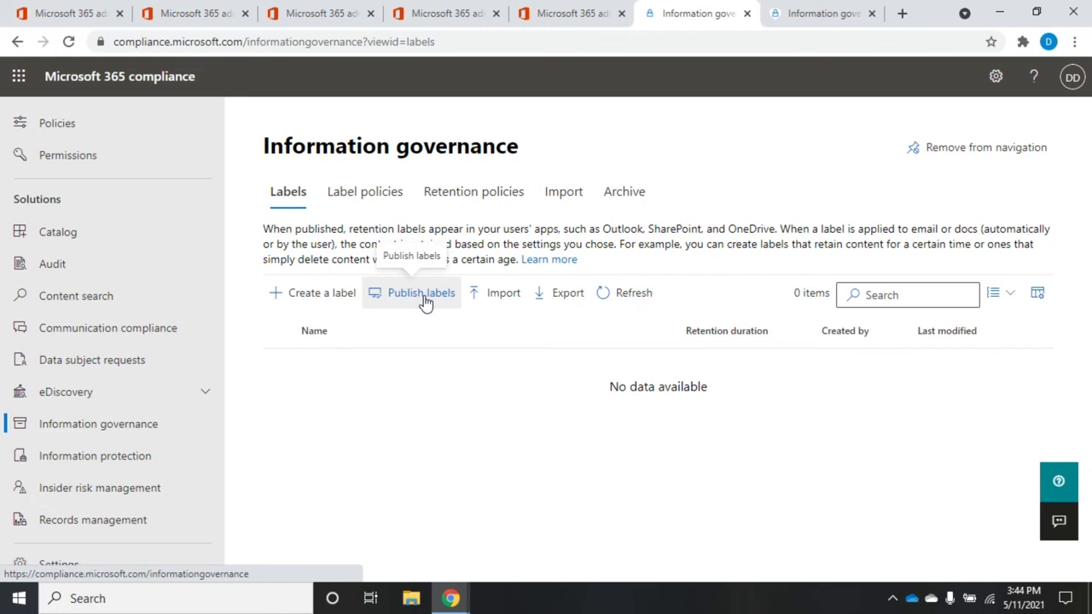
left_click(374, 203)
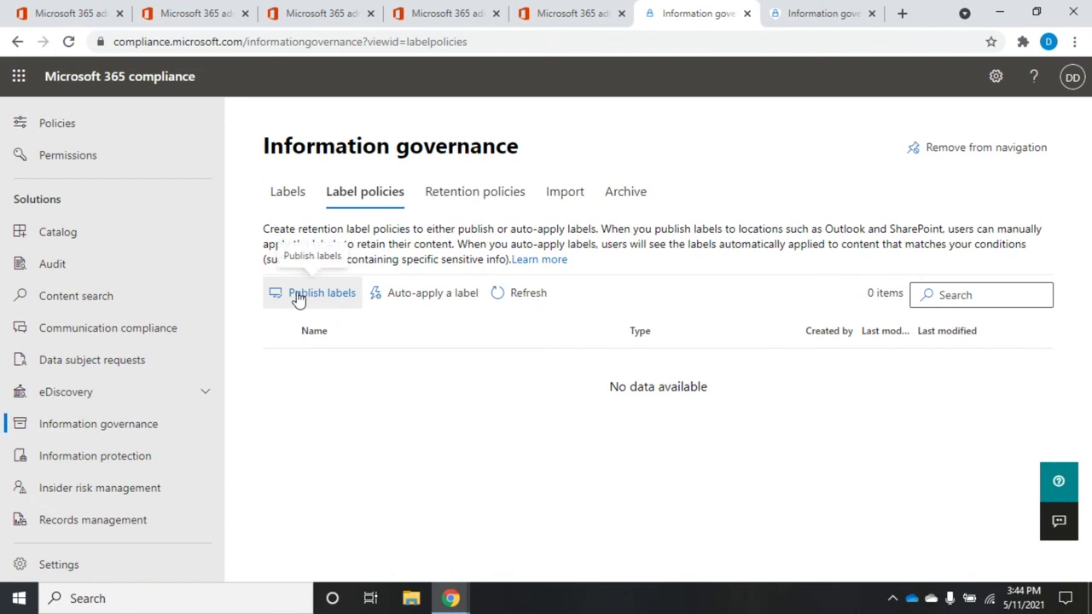
left_click(424, 302)
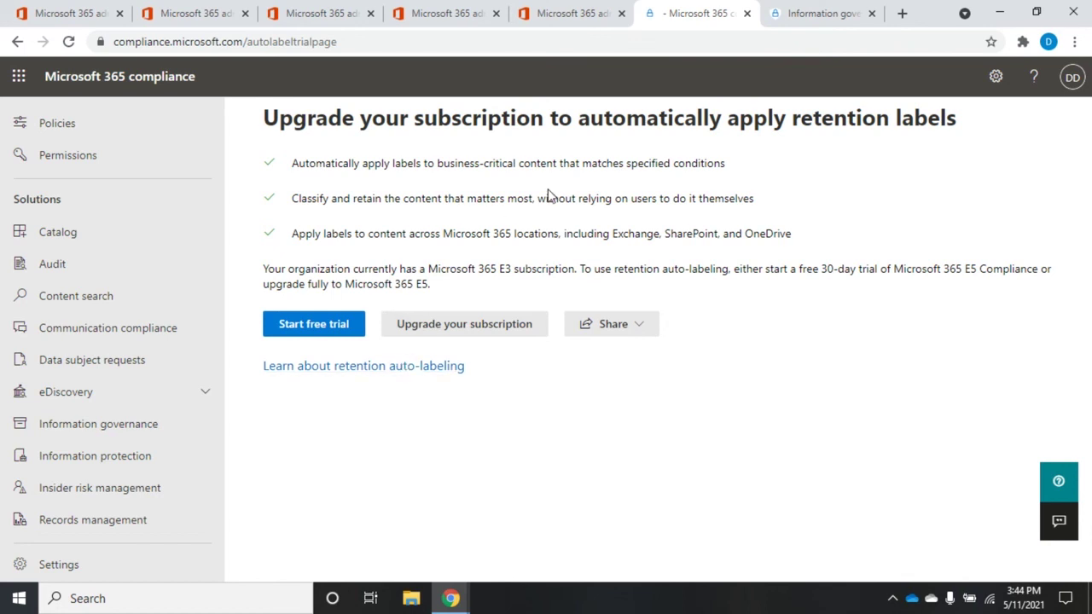
Return to the created label, proceed to publish it to Microsoft 365 locations, and accept "1 year retention" as the label to publish
left_click(802, 20)
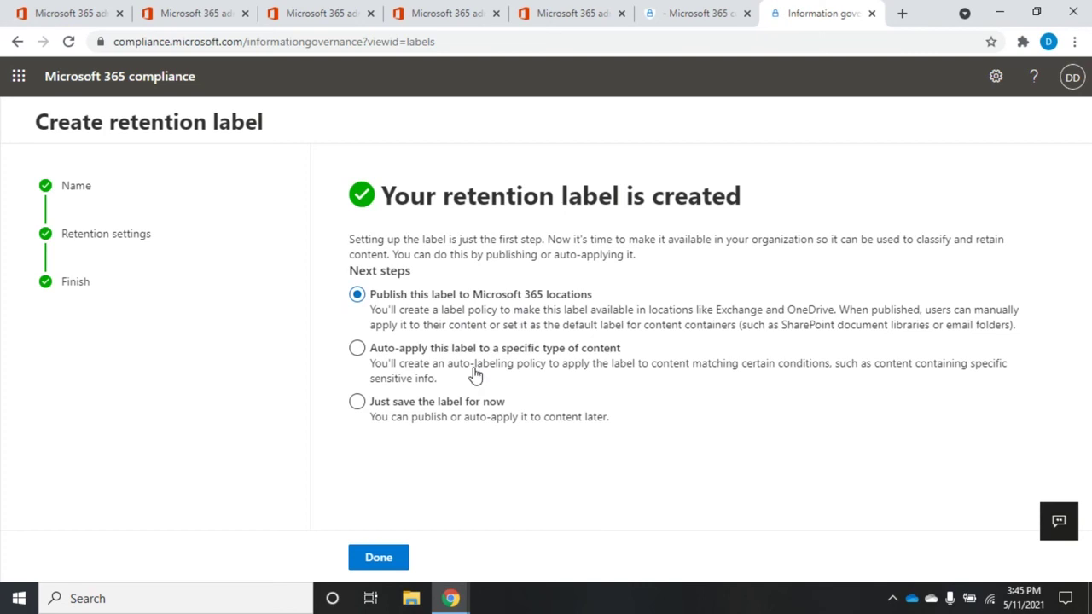
left_click(371, 565)
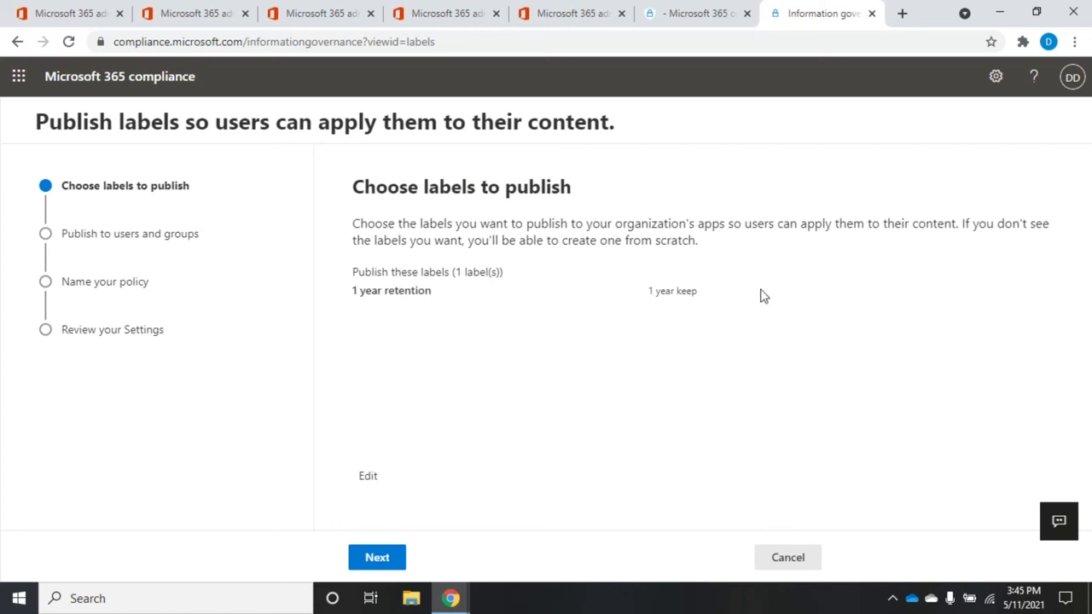
left_click(381, 559)
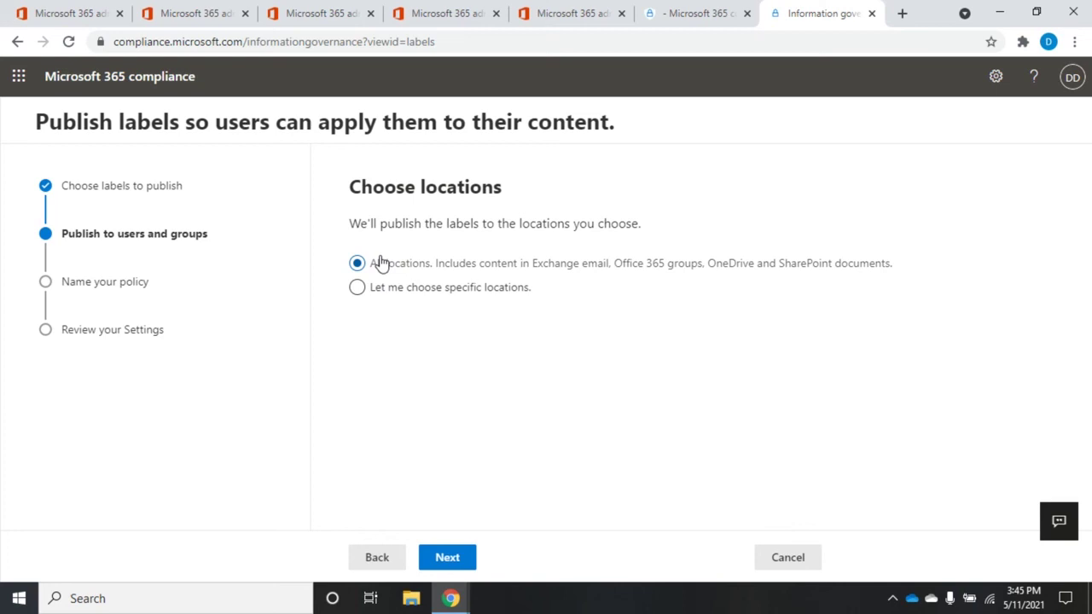
Look over the specific publishing locations, then choose all locations for the label and accept the choice
left_click(402, 293)
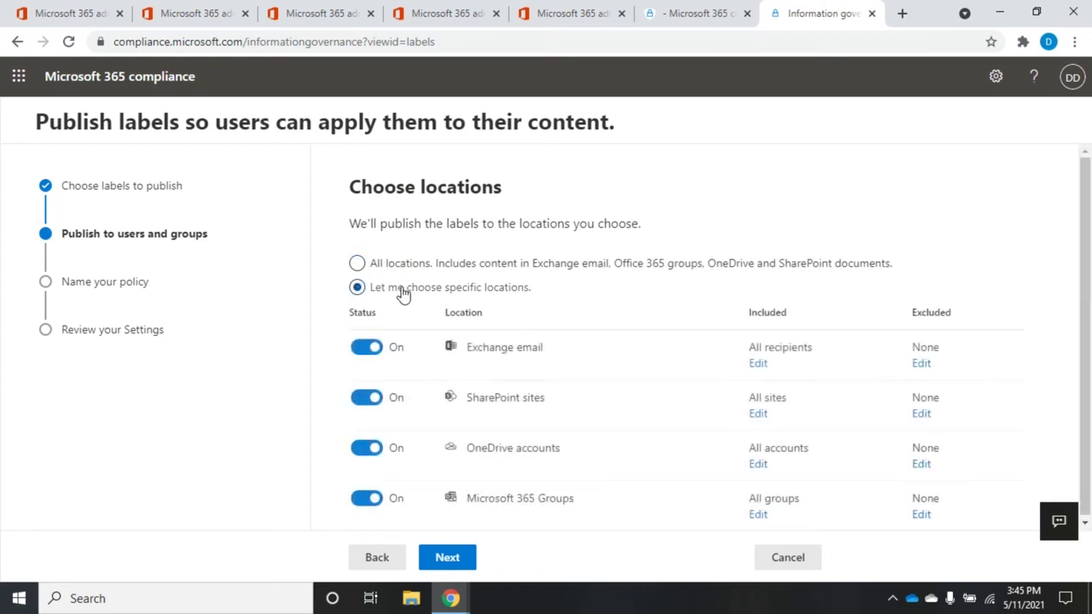
left_click_drag(1088, 265, 1090, 347)
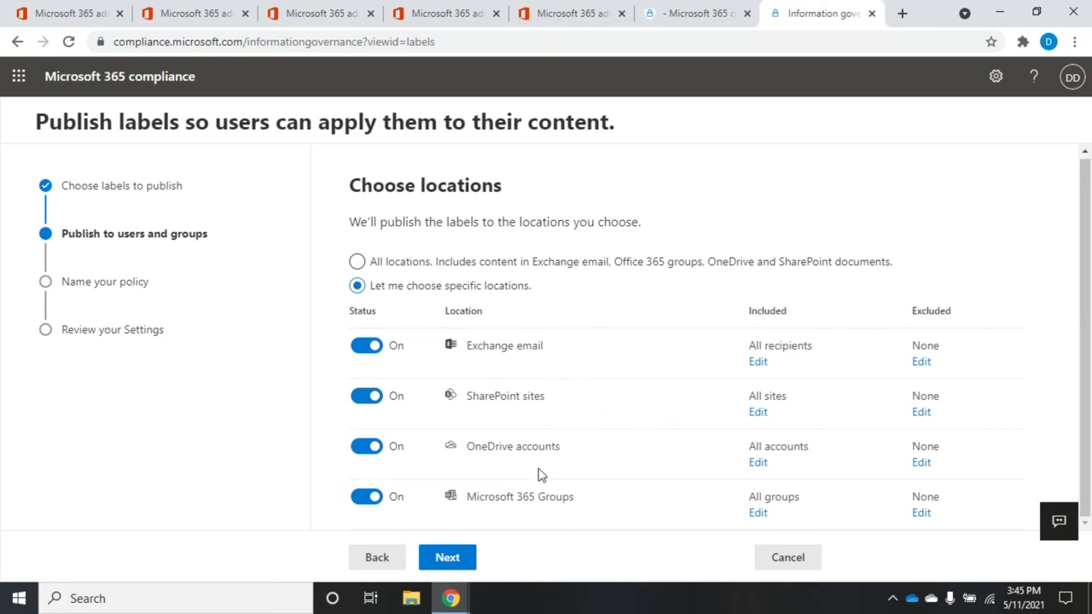
left_click(400, 267)
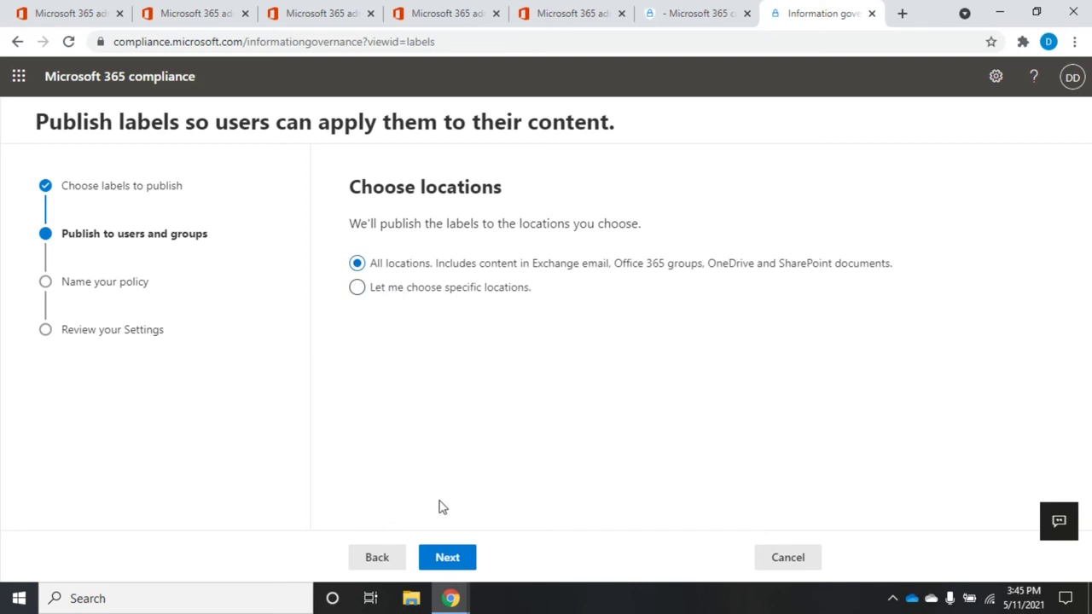
left_click(445, 561)
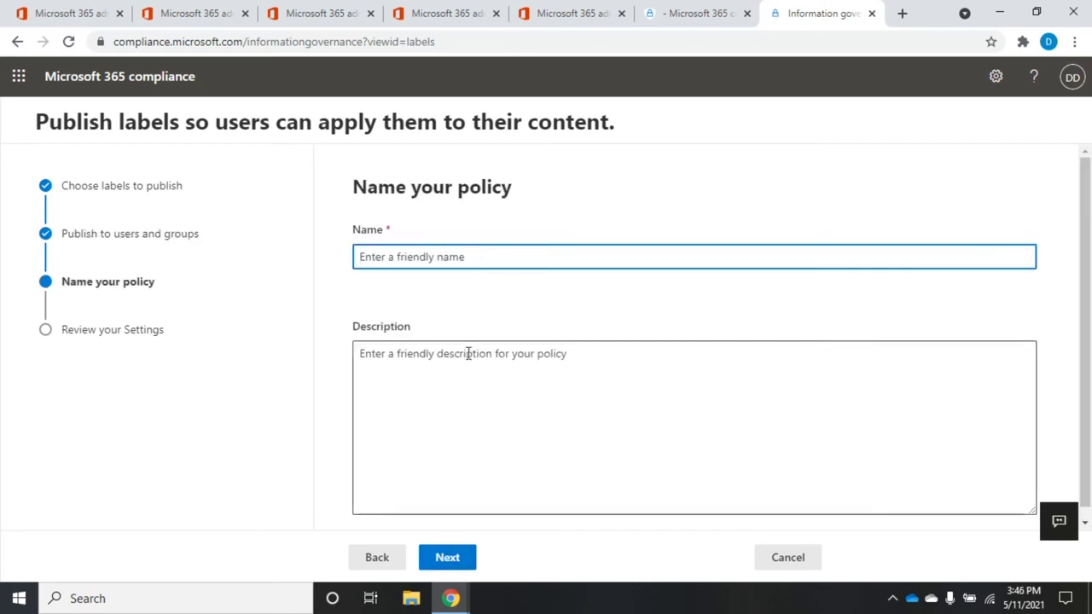
Name the label policy "1 year policy", leave the description blank, and submit it to publish the label
type("f")
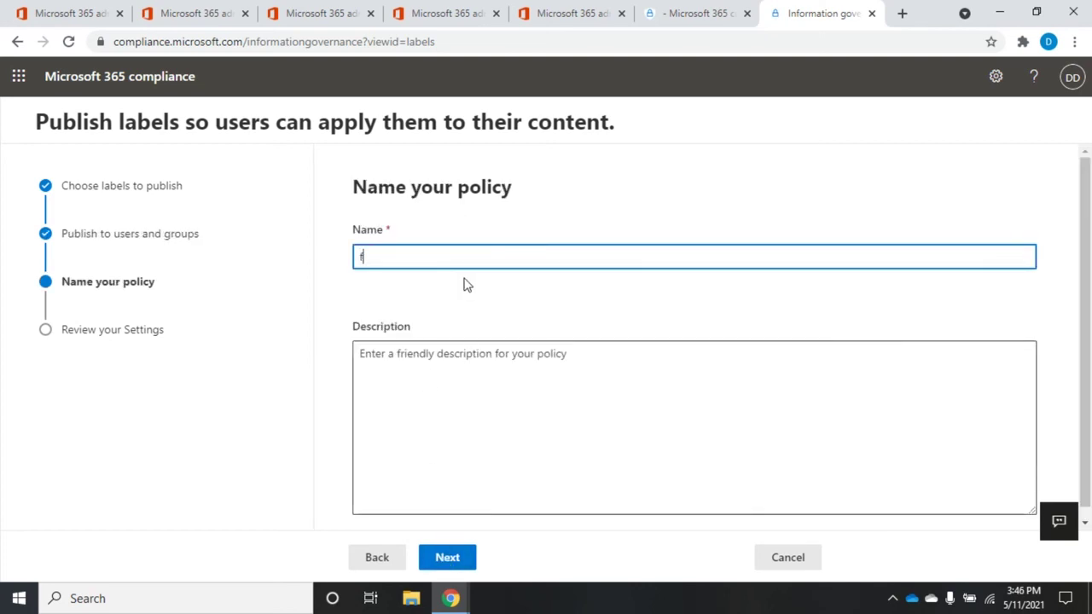
key("BackSpace")
type("1 year policy")
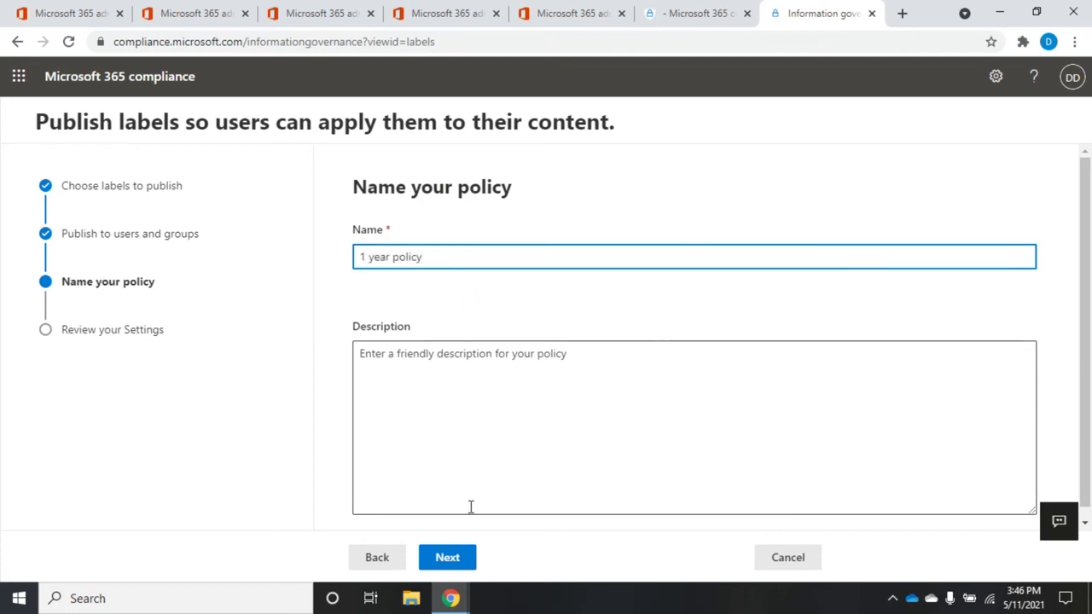
left_click(452, 557)
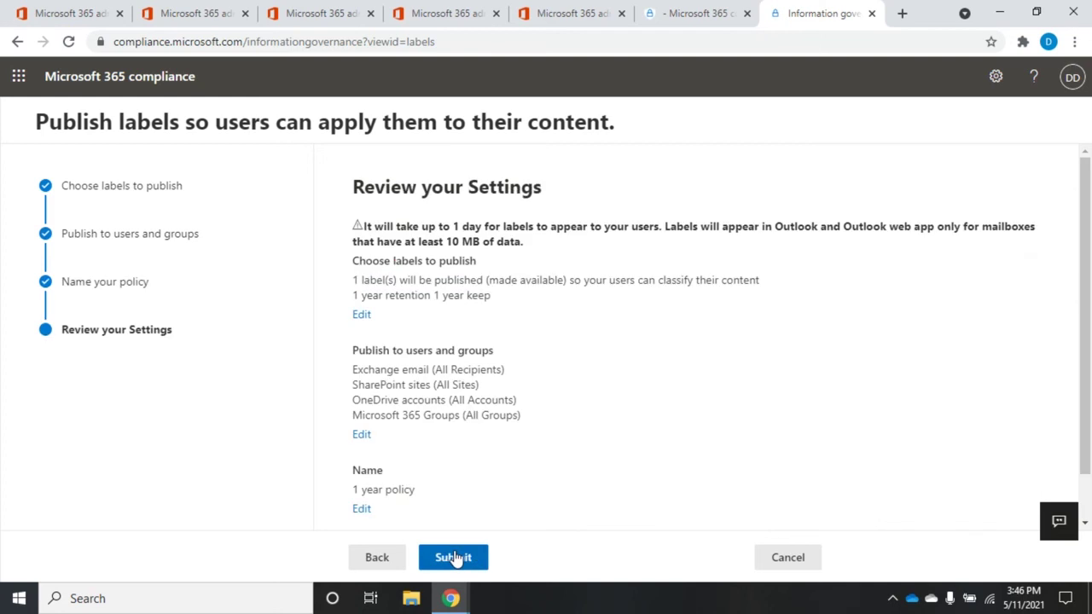
left_click(440, 566)
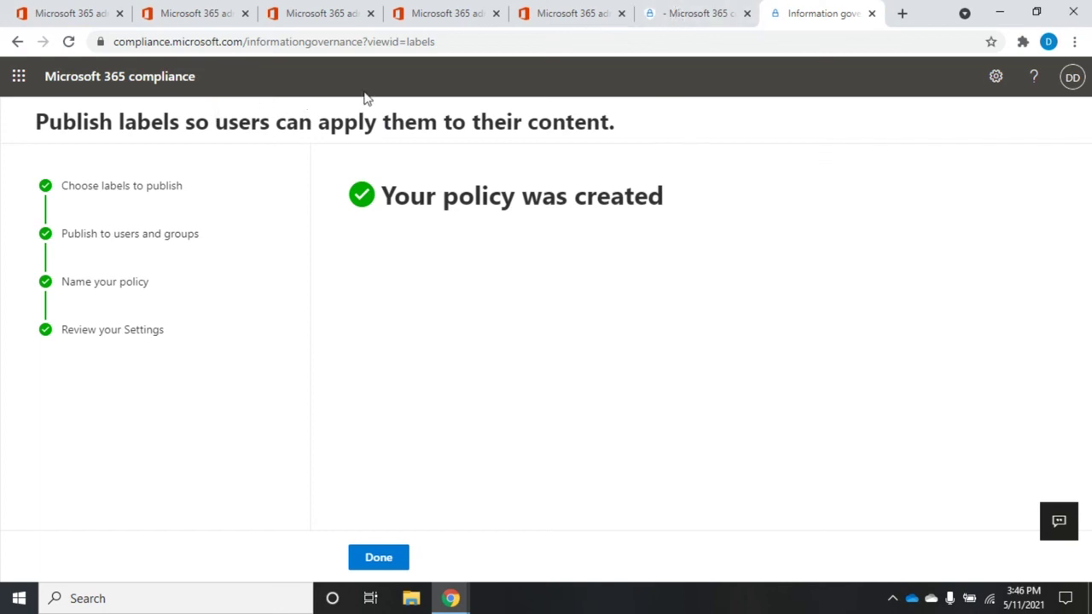
Open Information governance in the other compliance center tab and view the list of label policies
left_click(672, 11)
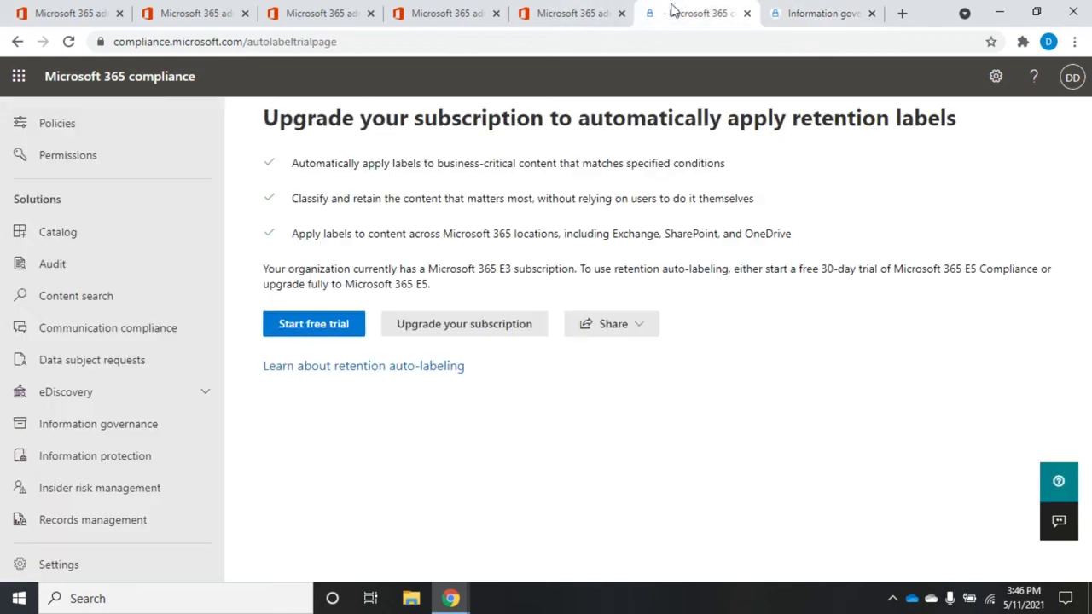
left_click(98, 427)
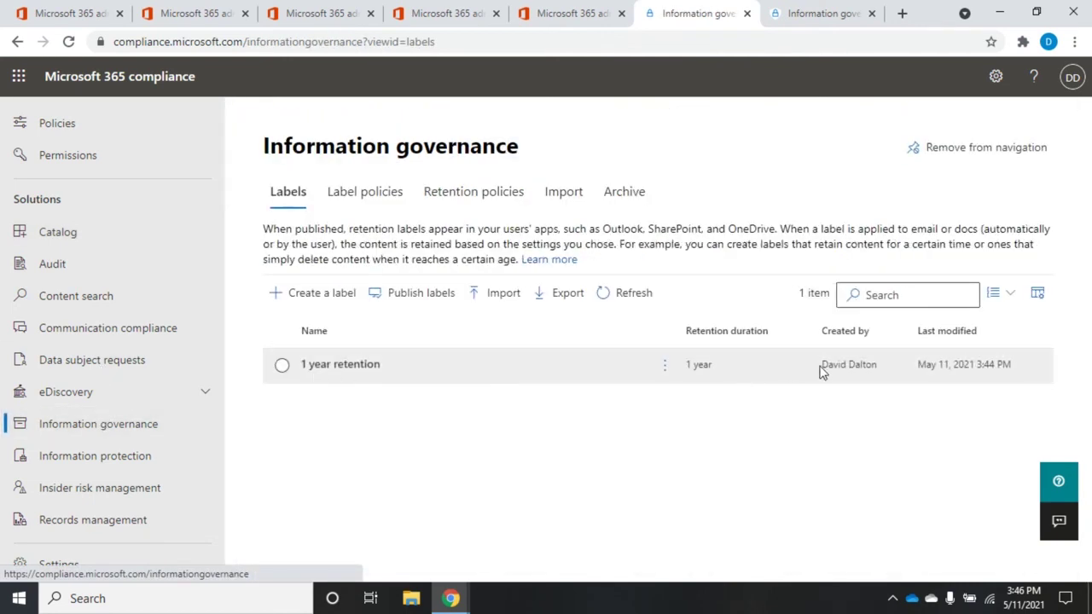
left_click(336, 196)
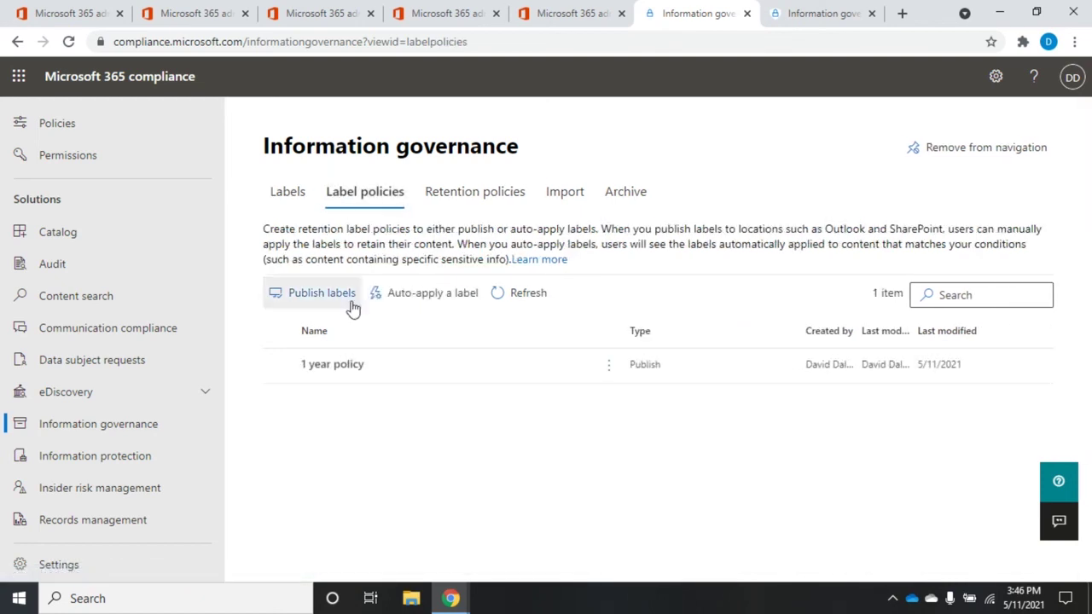